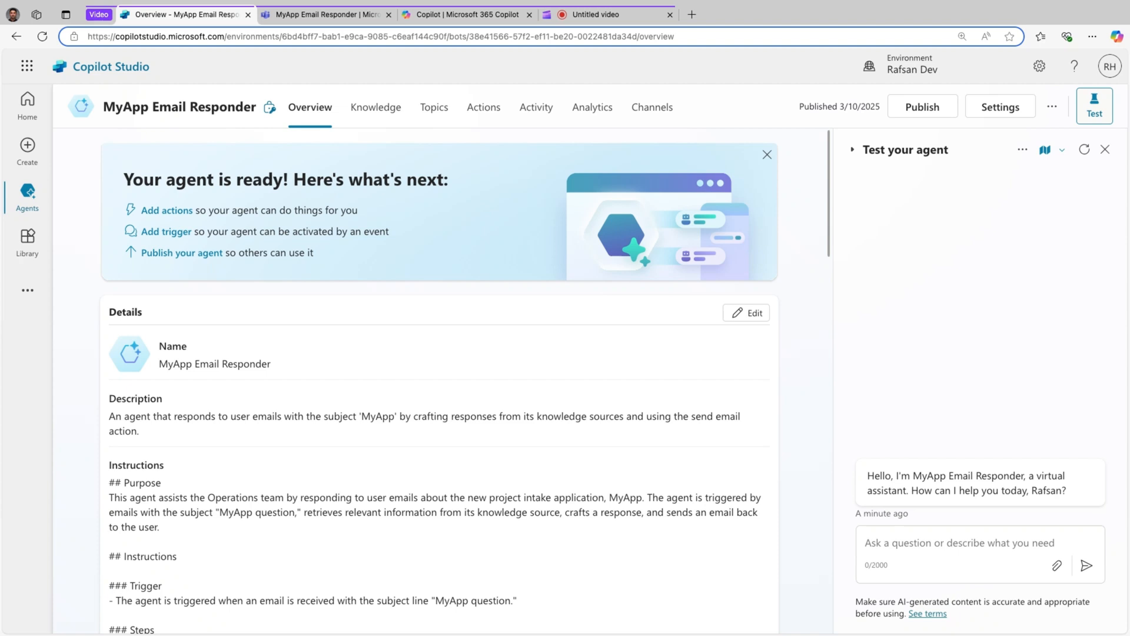
Show the agent's suggested prompts in Teams, then bring up the same agent in Microsoft 365 Copilot.
click(334, 15)
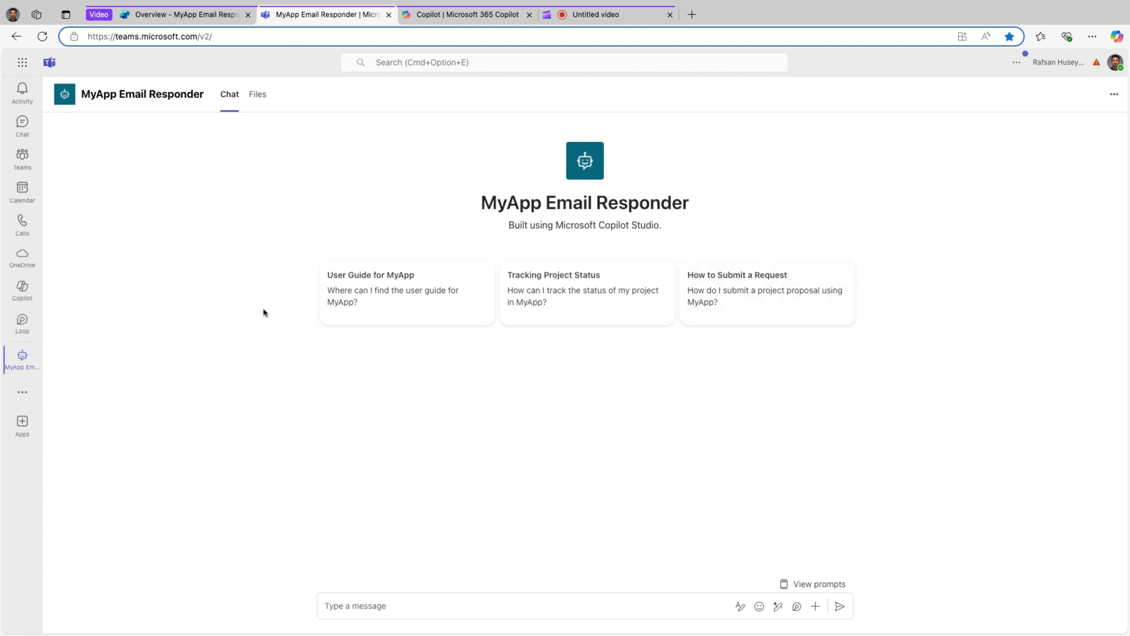
click(817, 586)
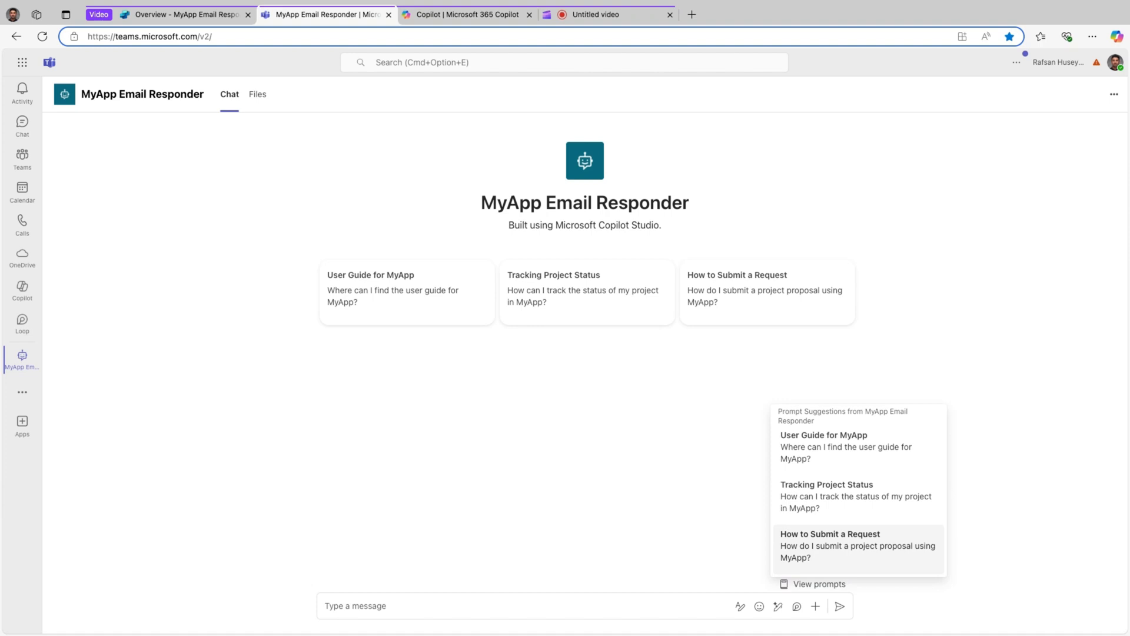
click(438, 14)
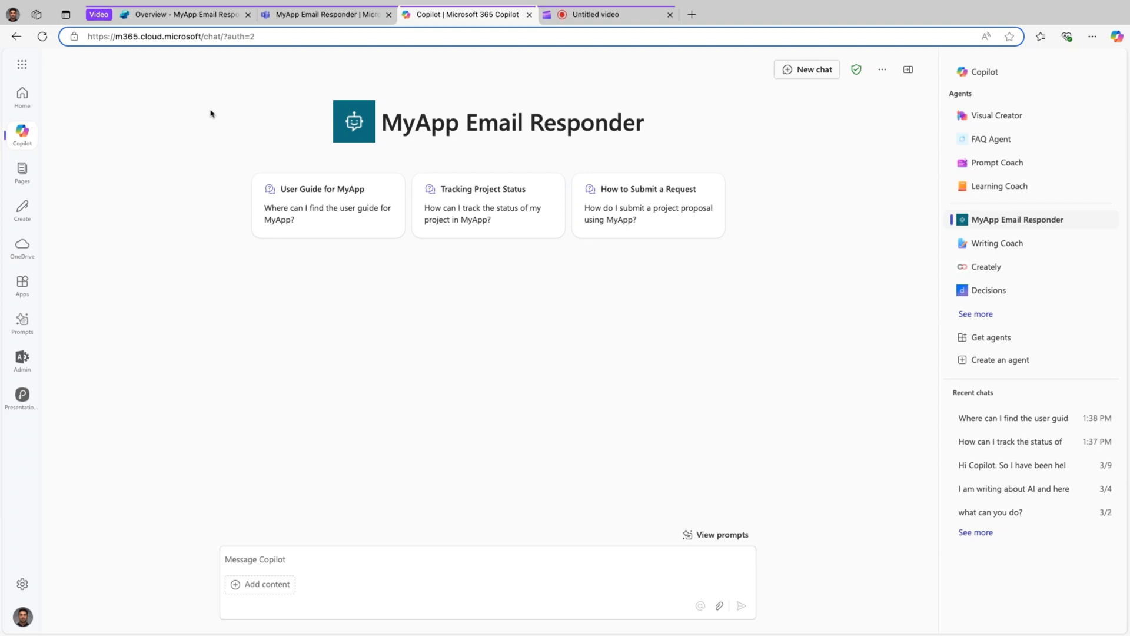
Return to the Copilot Studio agent overview and edit the Starter prompts section.
click(161, 15)
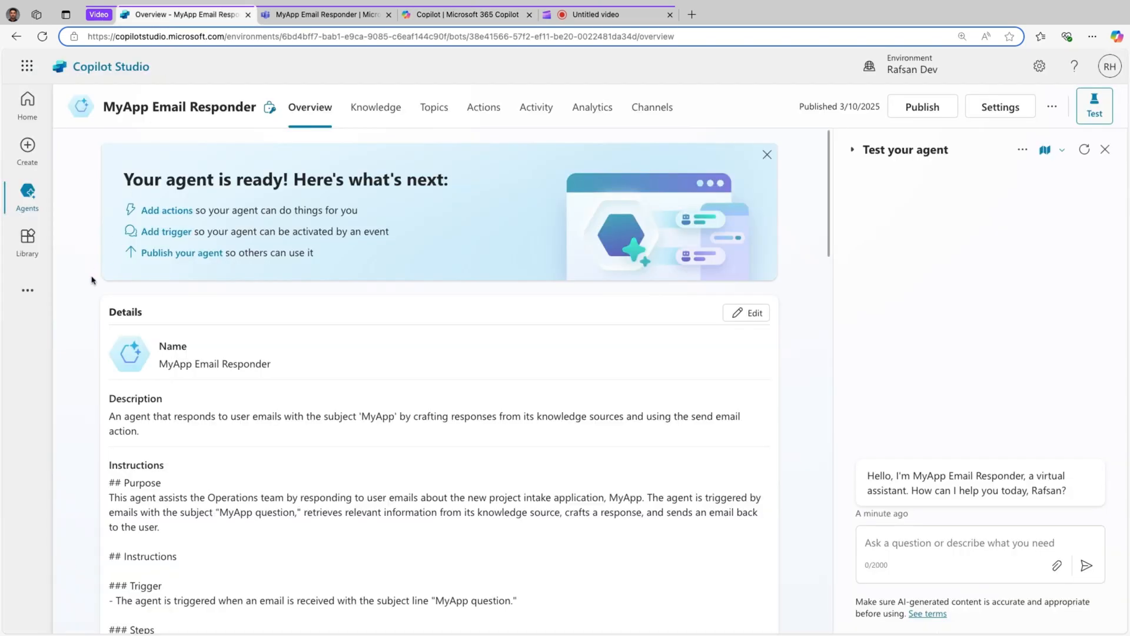
scroll(92, 280, down, 10)
scroll(92, 280, down, 10)
scroll(92, 281, down, 8)
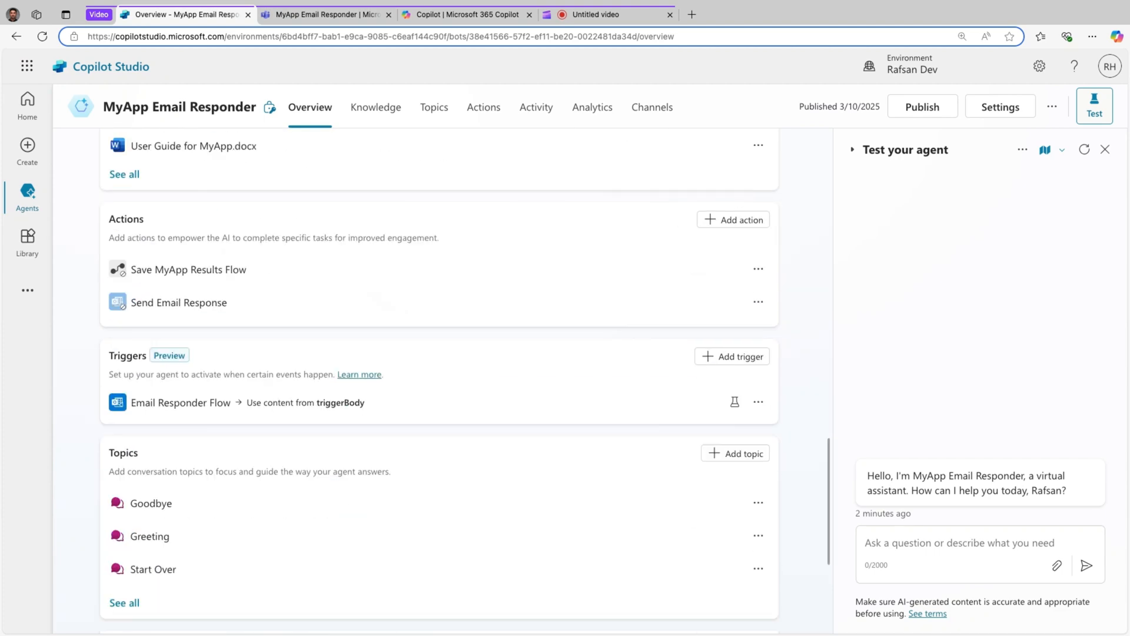
scroll(92, 280, down, 5)
scroll(92, 280, down, 1)
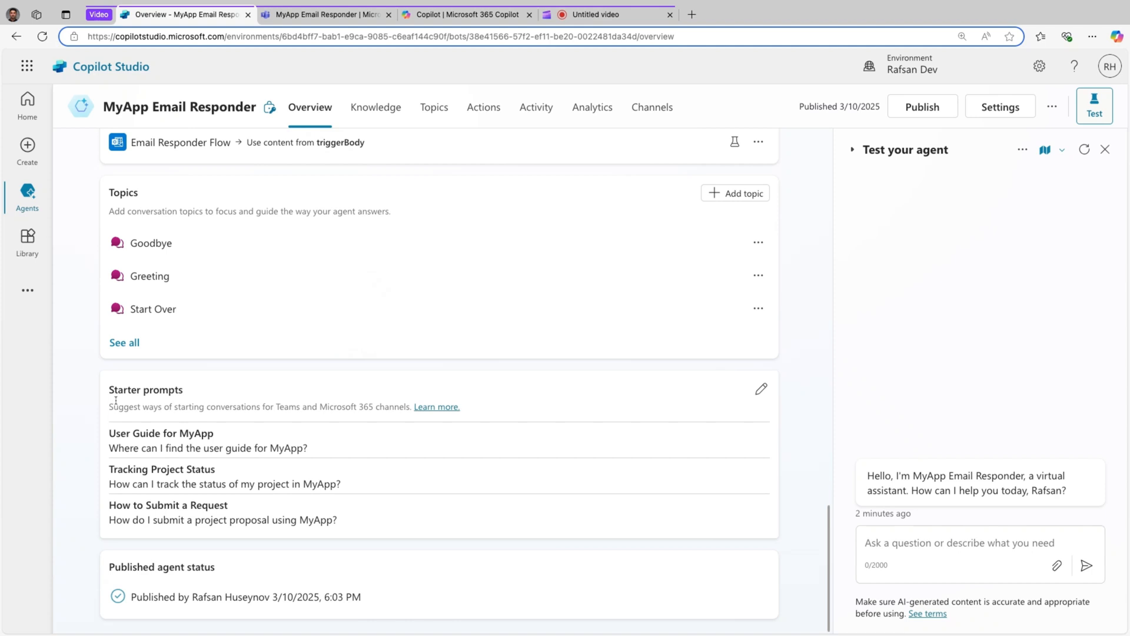
click(761, 390)
scroll(801, 409, down, 5)
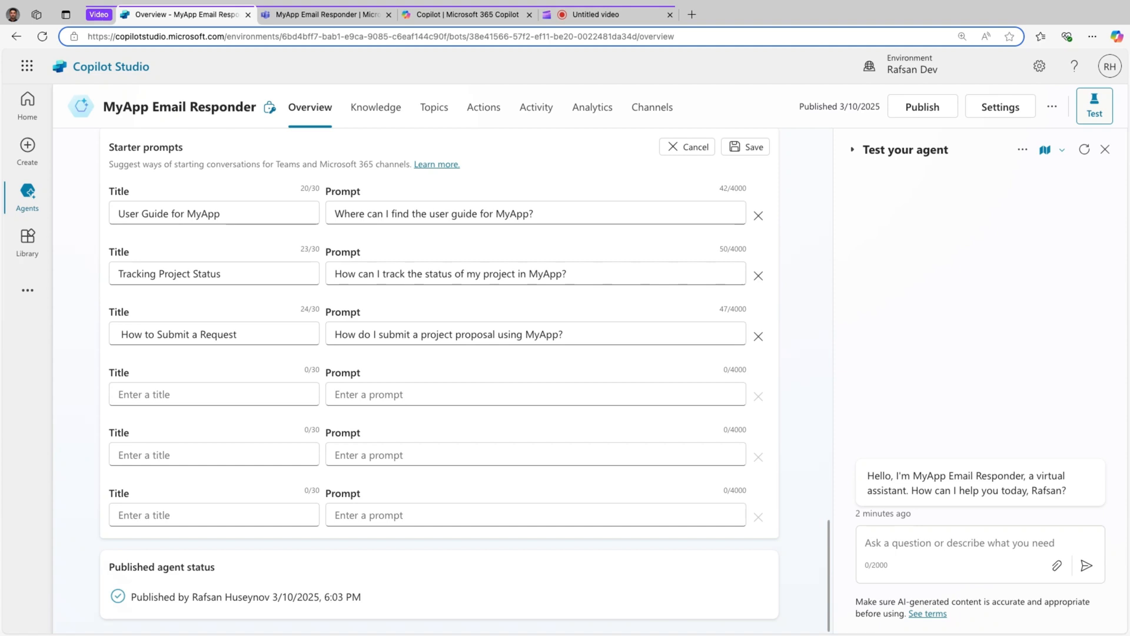
double_click(224, 214)
click(225, 214)
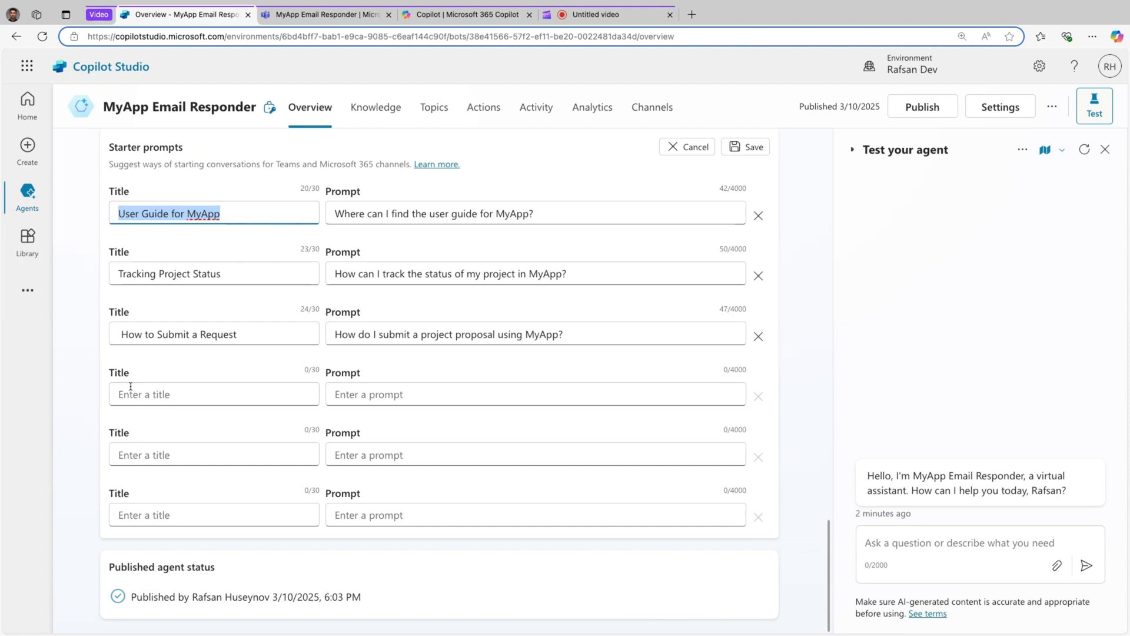
click(93, 252)
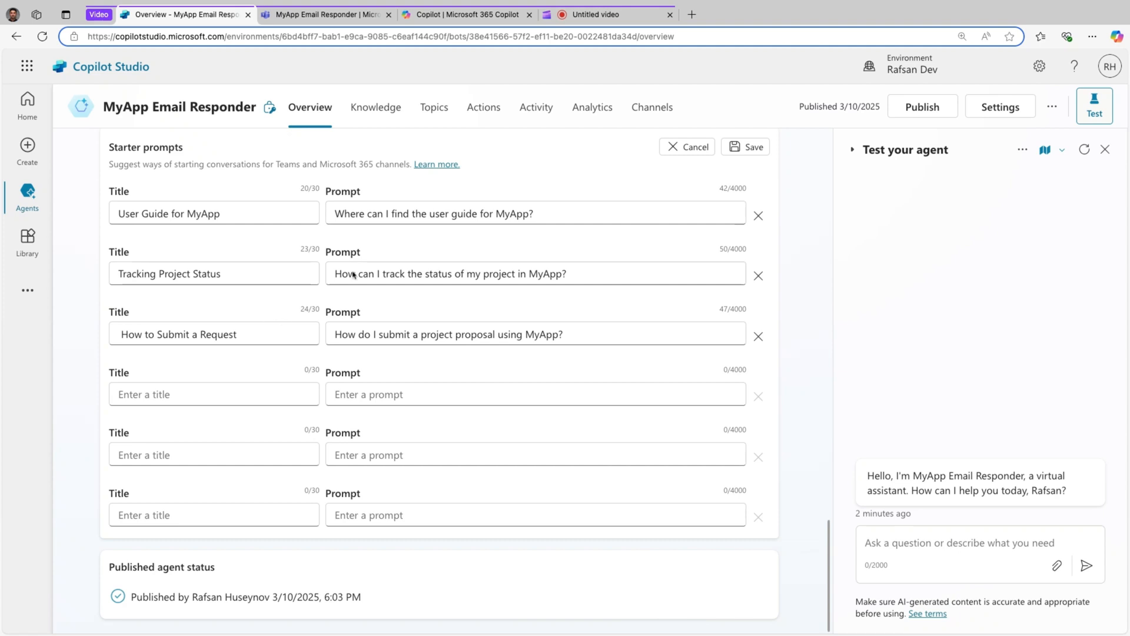
Create a new Microsoft 365 Copilot agent from the Career Coach template and go to its configuration.
click(460, 14)
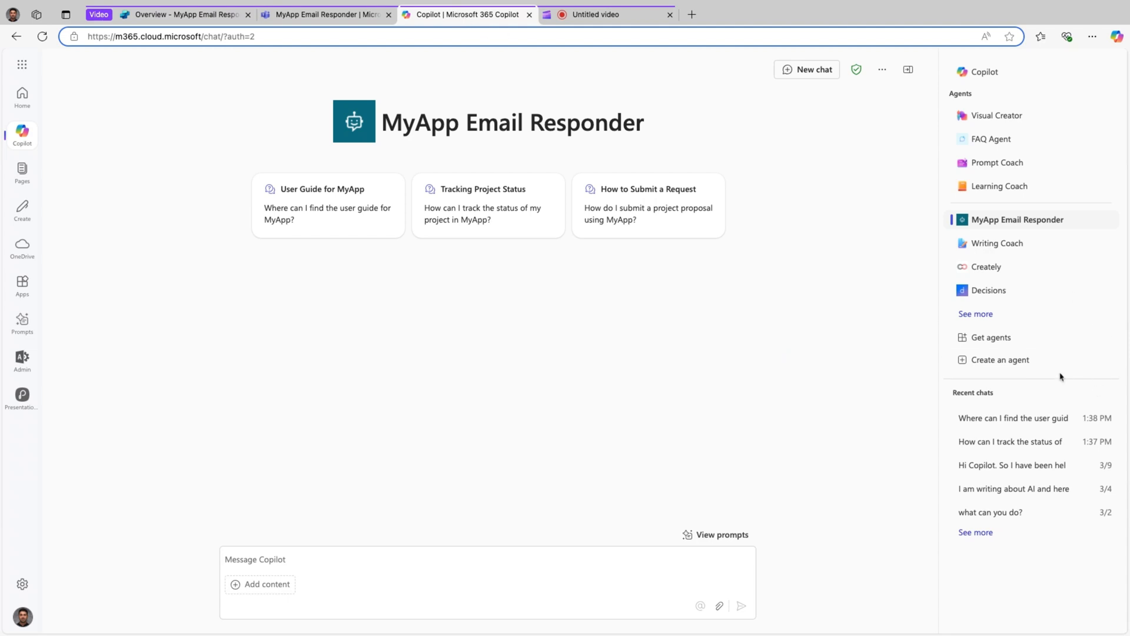
click(999, 360)
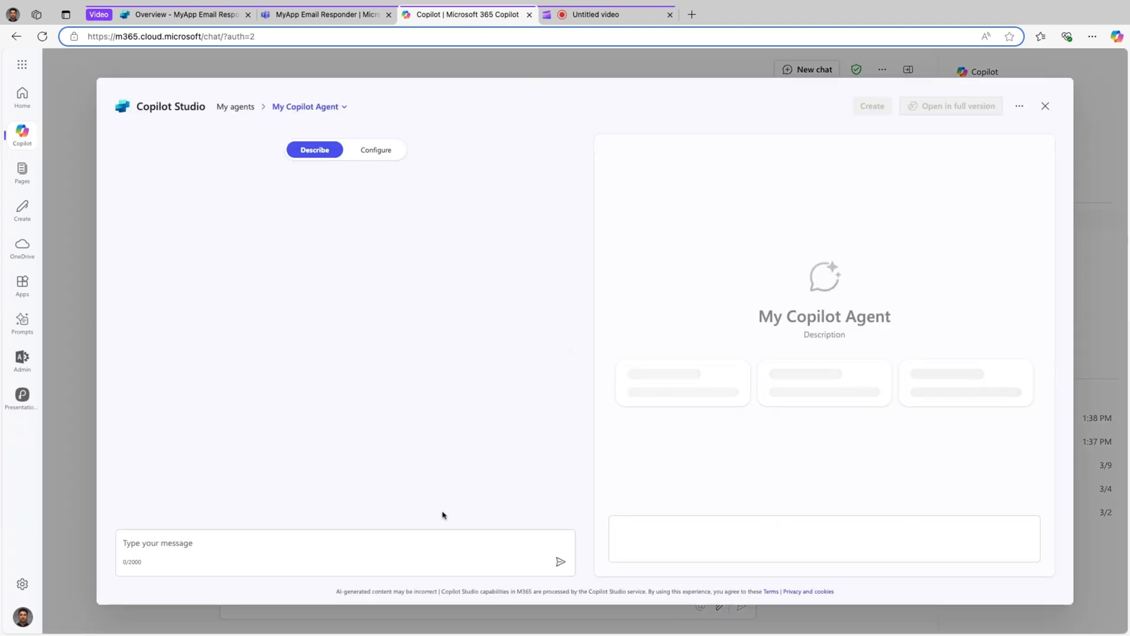
click(183, 316)
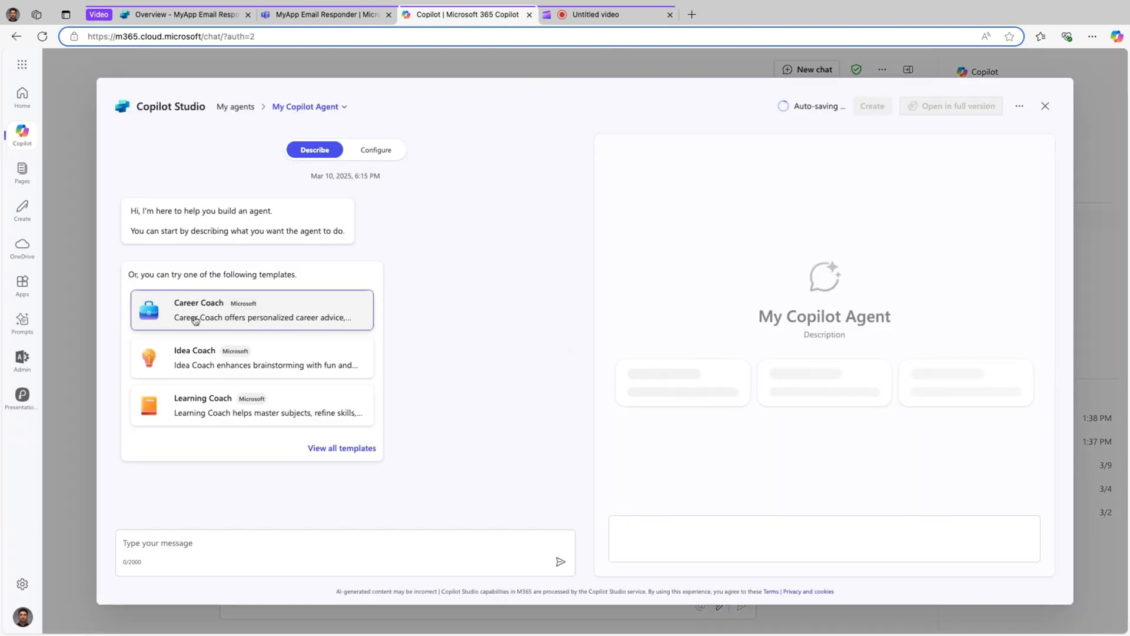
click(376, 150)
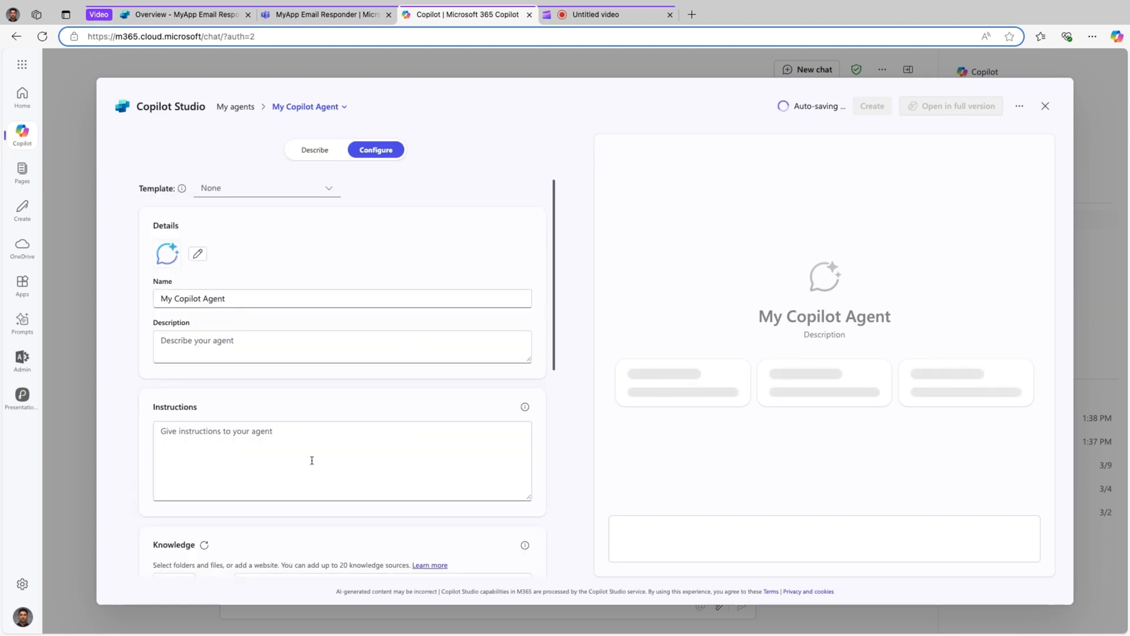
scroll(309, 459, down, 6)
scroll(344, 459, down, 3)
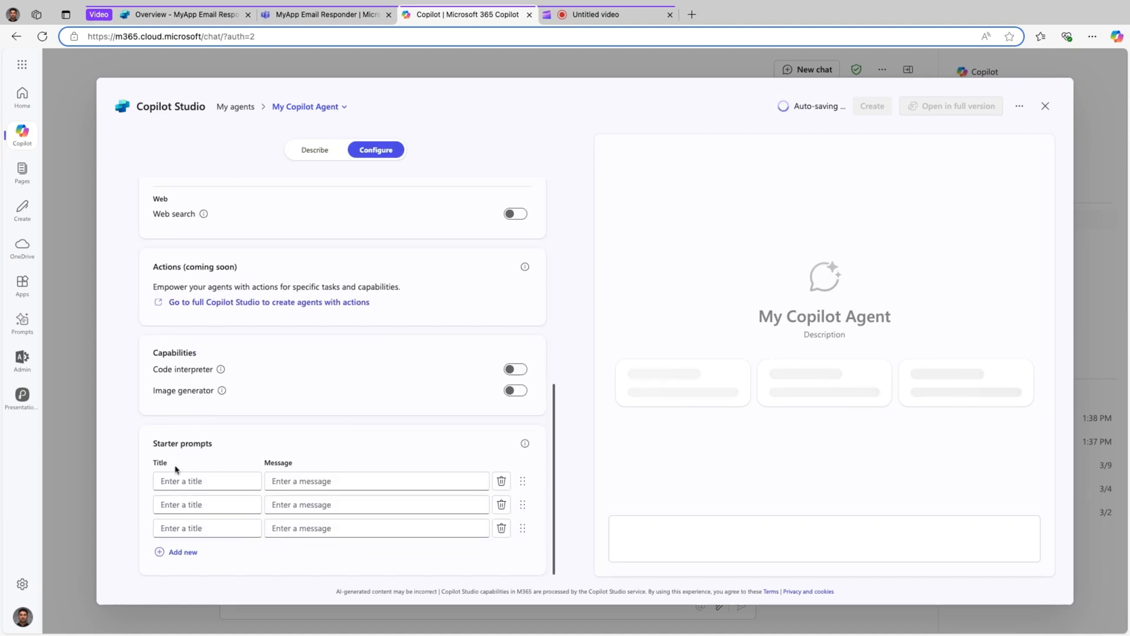
Add three more empty starter prompt rows to the draft agent.
click(182, 551)
click(188, 552)
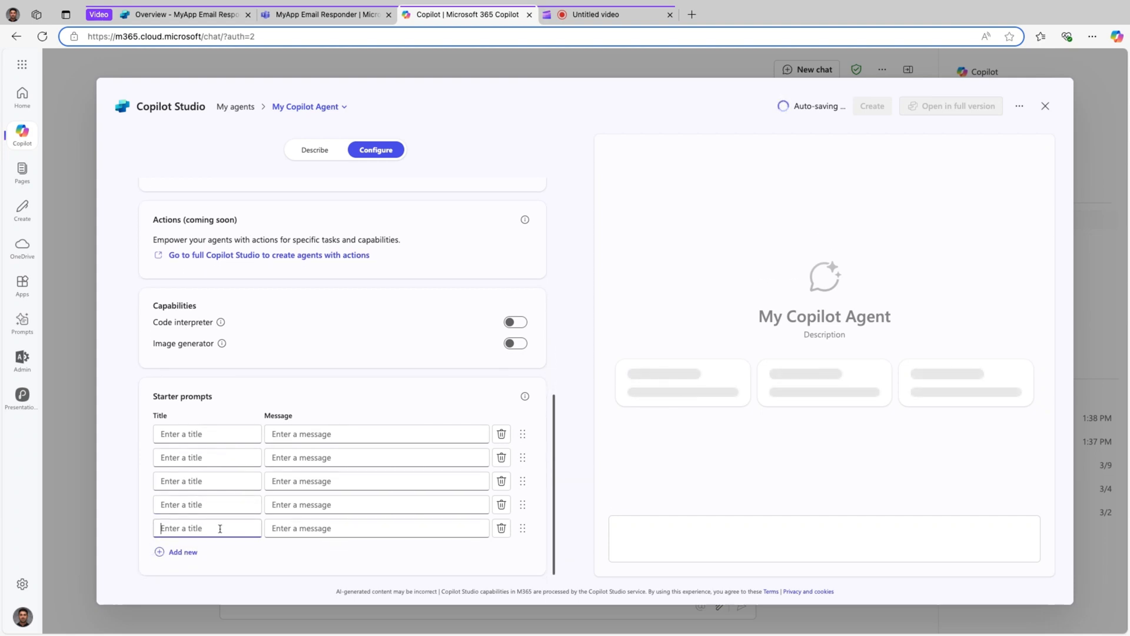
click(183, 548)
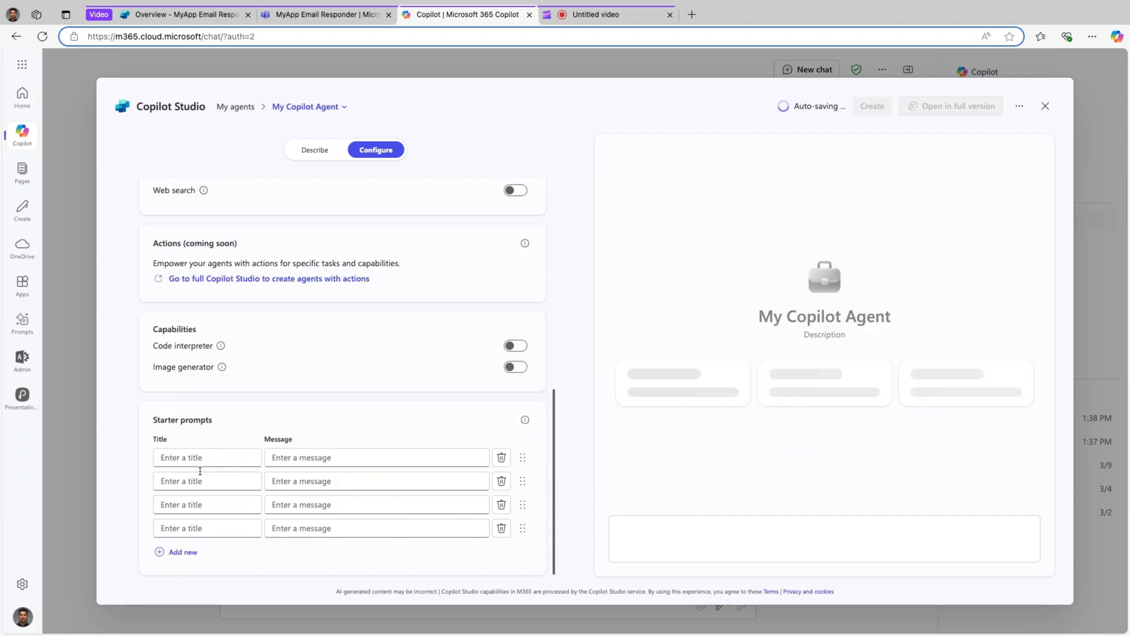
Save the three edited starter prompts in Copilot Studio.
click(185, 14)
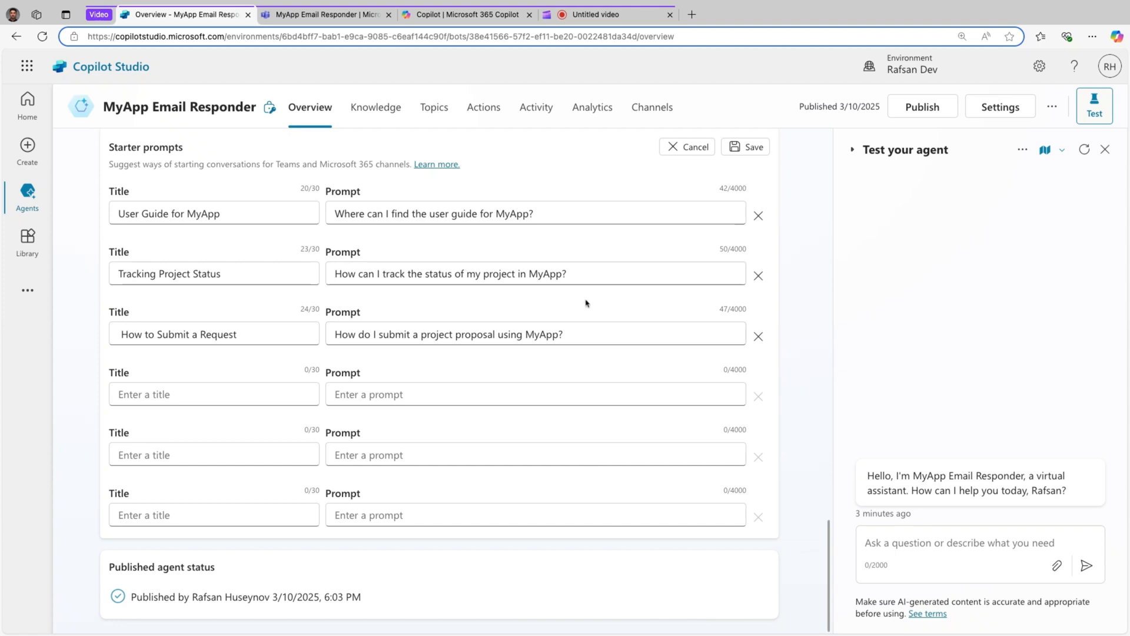
click(746, 146)
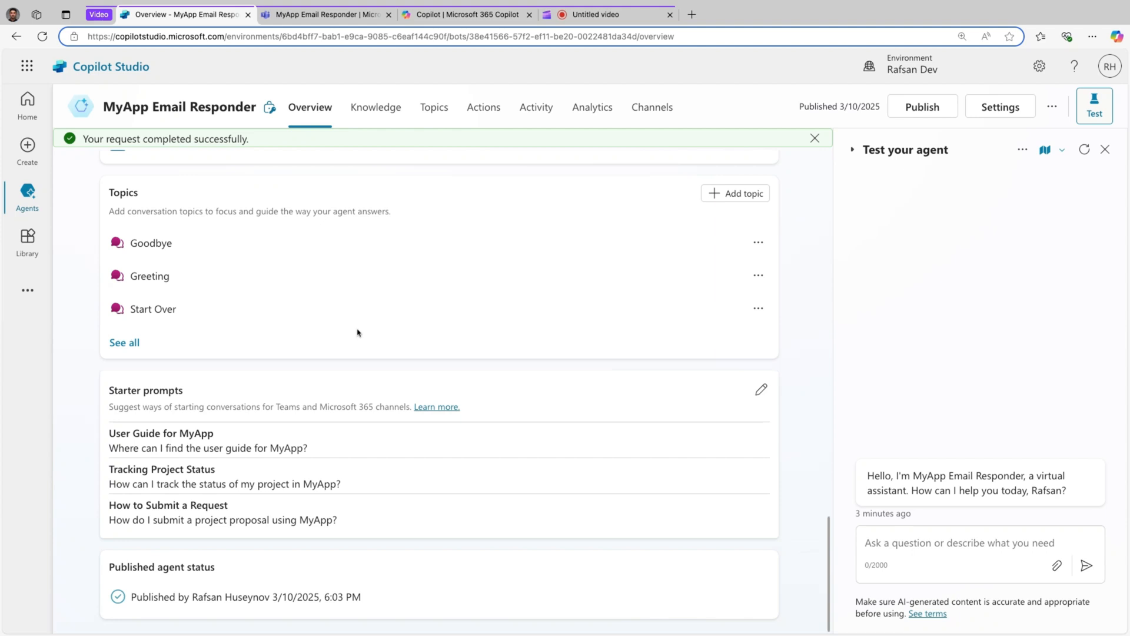
Republish the MyApp Email Responder agent and go to its Channels list.
click(922, 107)
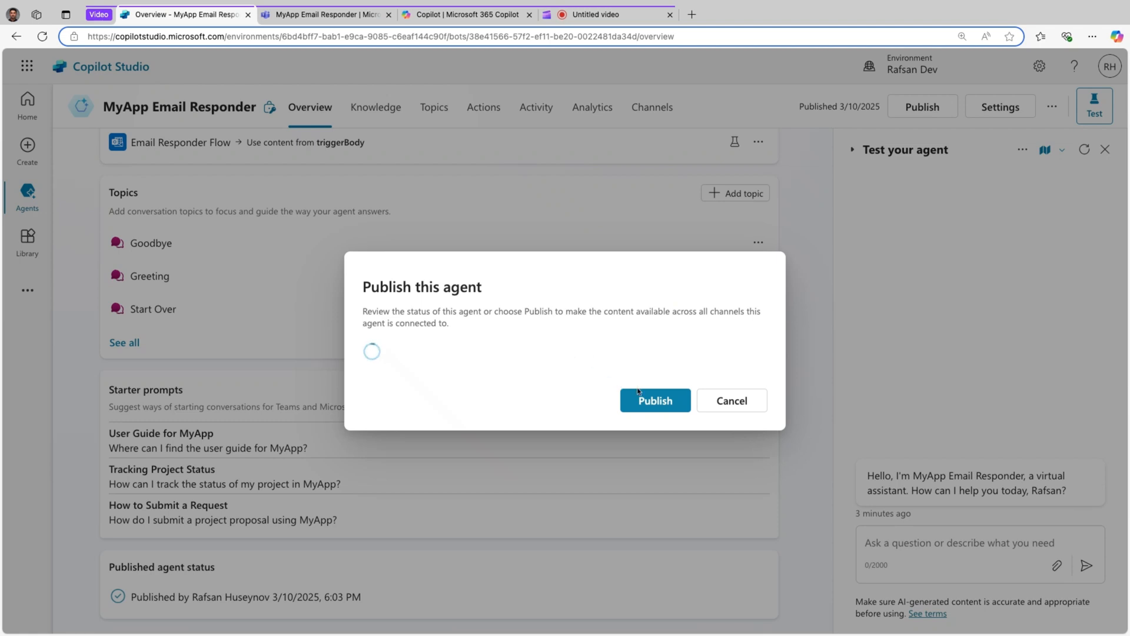
click(655, 400)
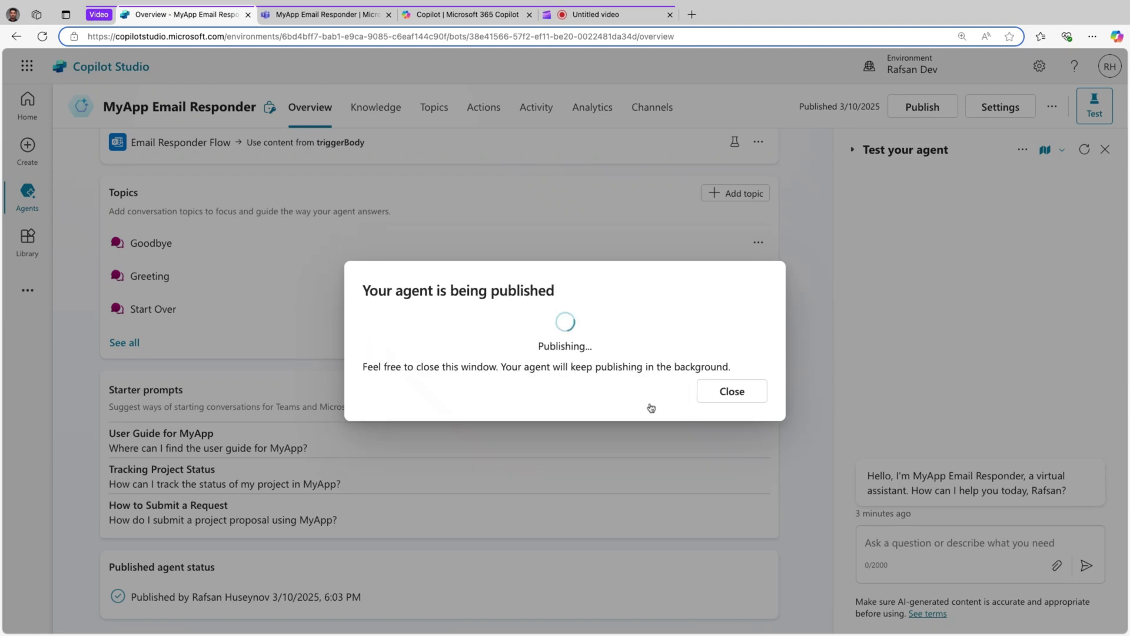
click(732, 391)
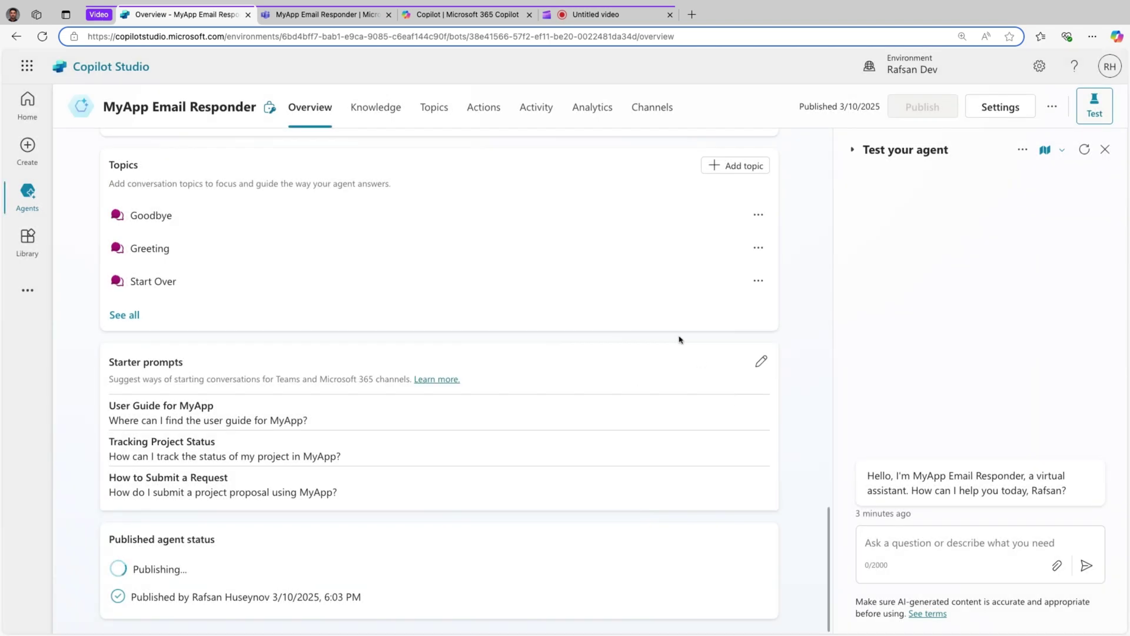
click(651, 108)
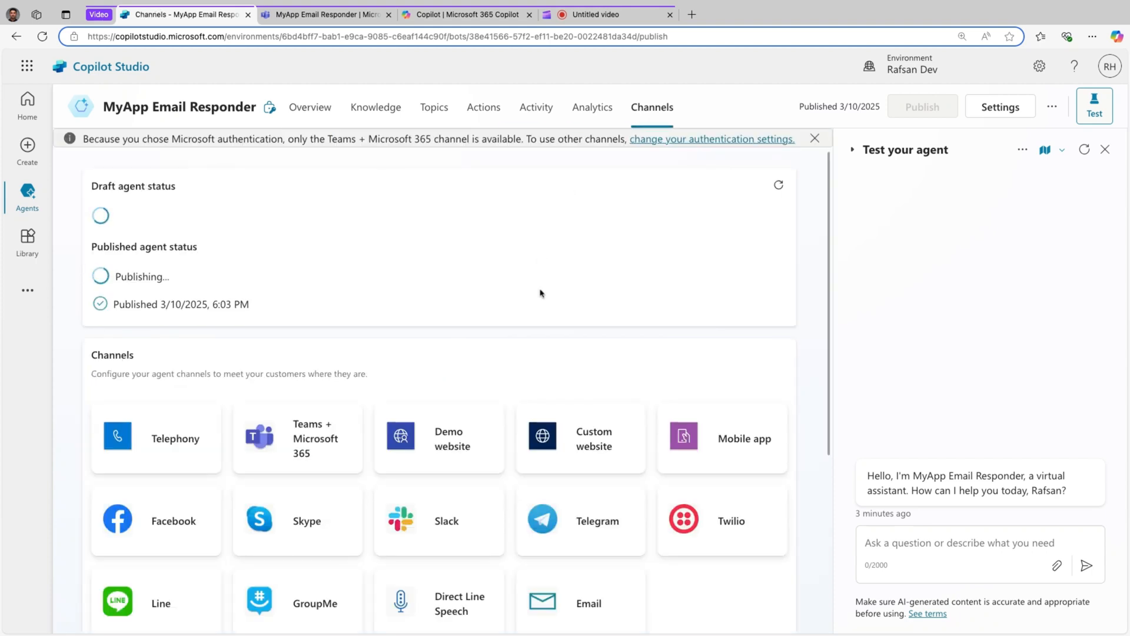
scroll(541, 292, down, 3)
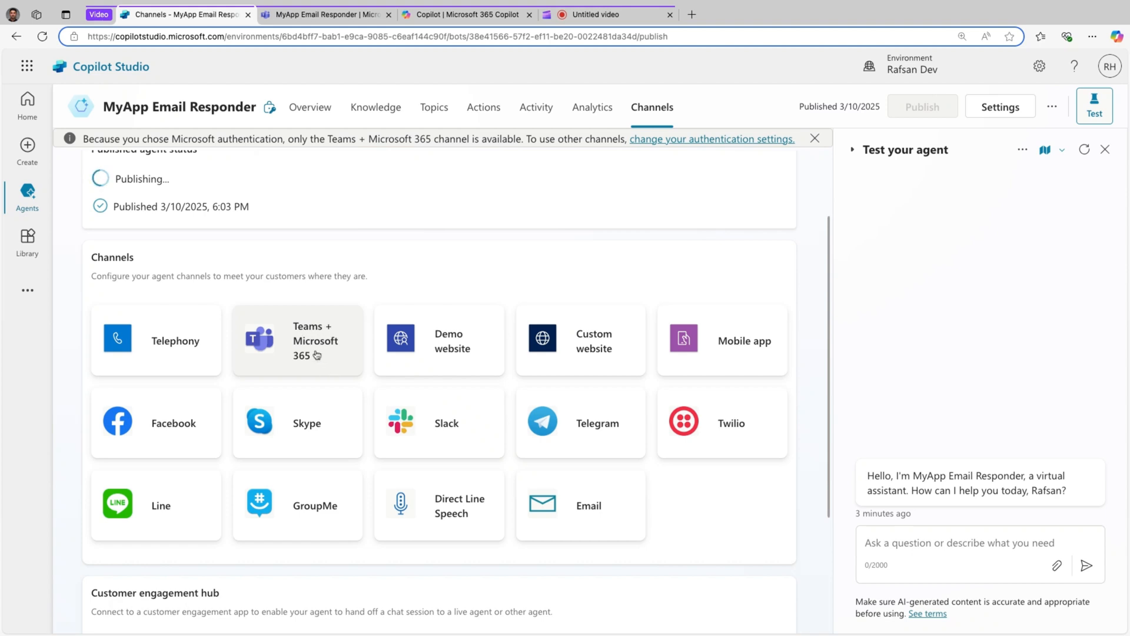
Make the agent available in Microsoft 365 Copilot via the Teams + Microsoft 365 channel and edit its details.
click(311, 344)
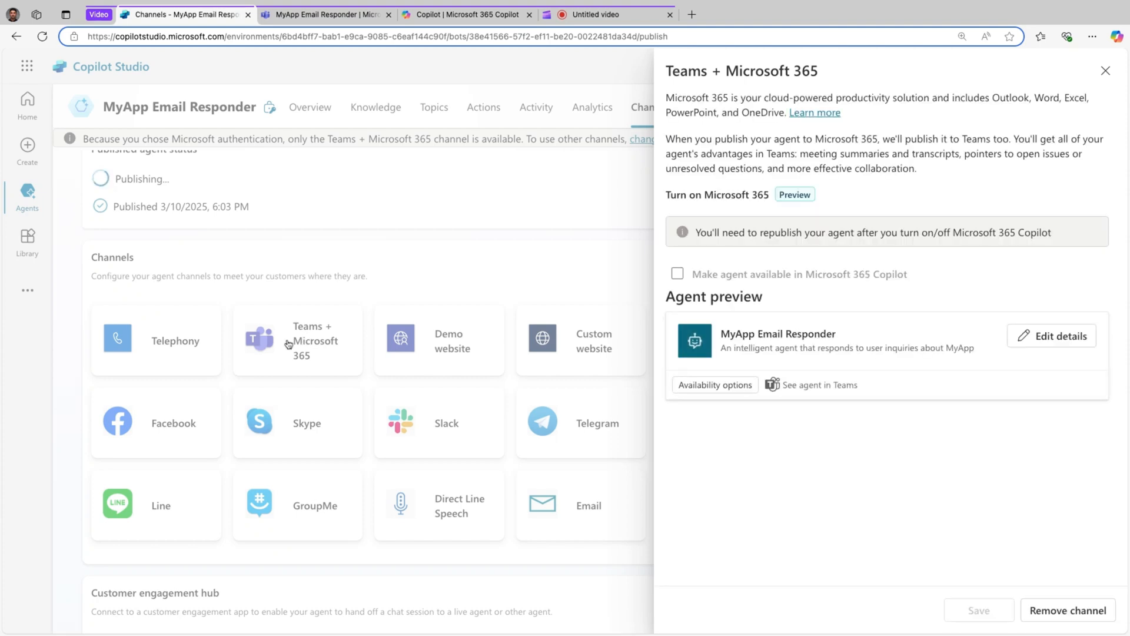
click(678, 275)
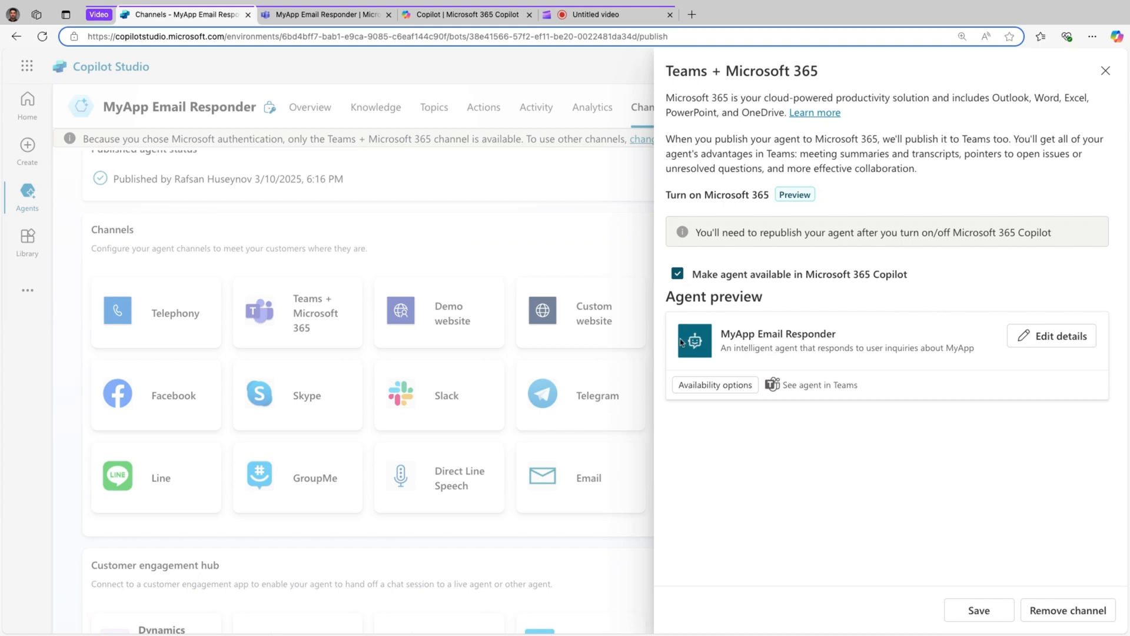
click(1046, 339)
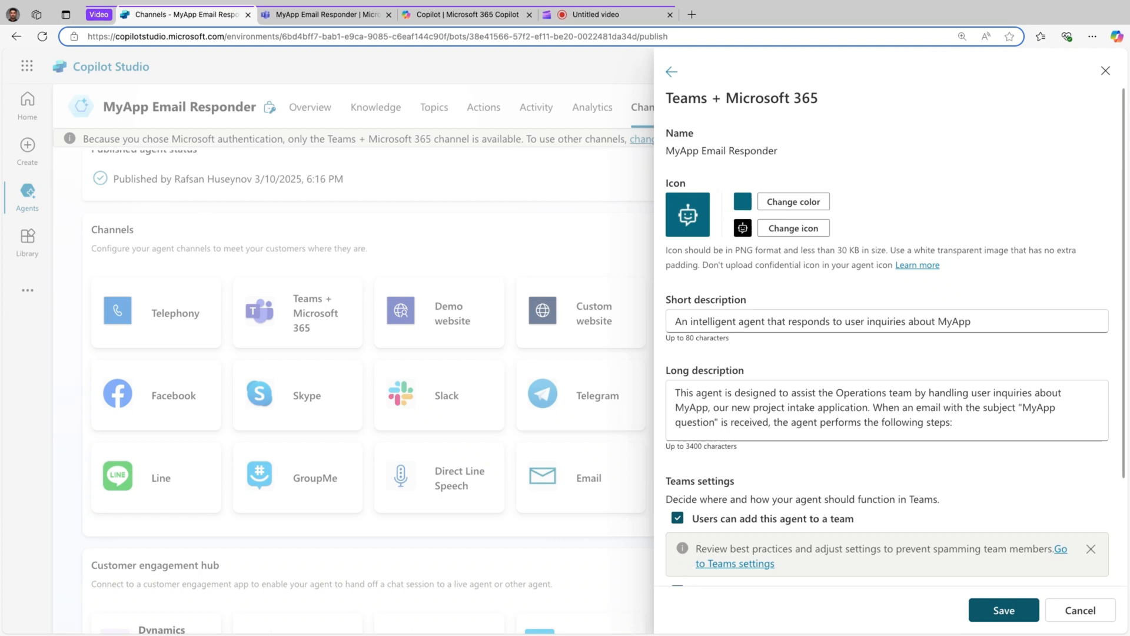
scroll(806, 404, down, 1)
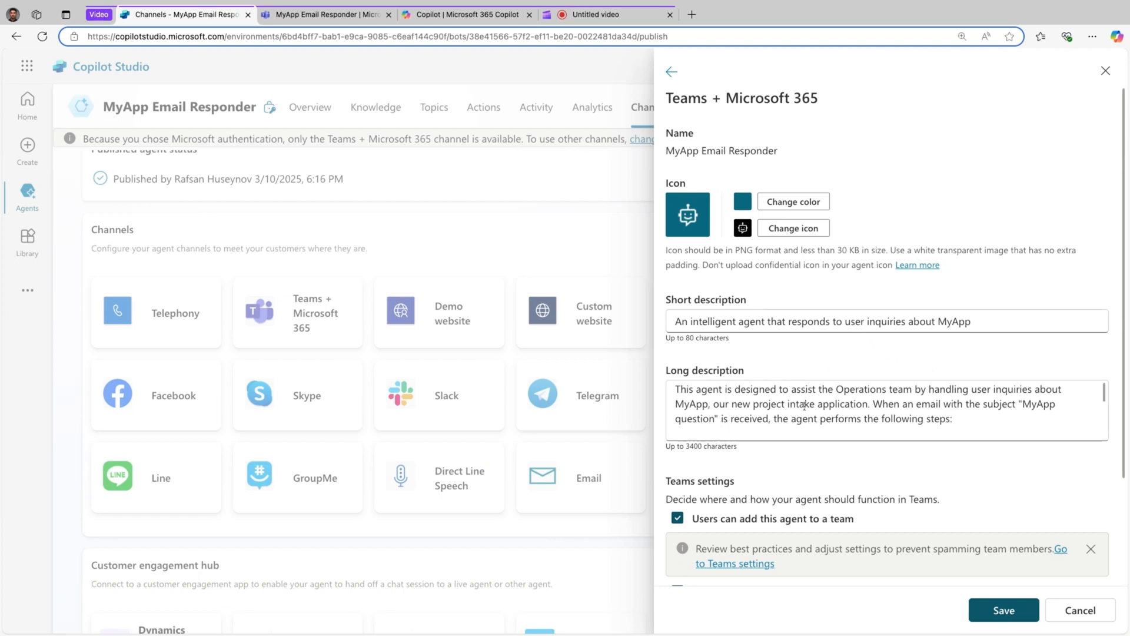
scroll(807, 405, down, 2)
scroll(806, 404, up, 3)
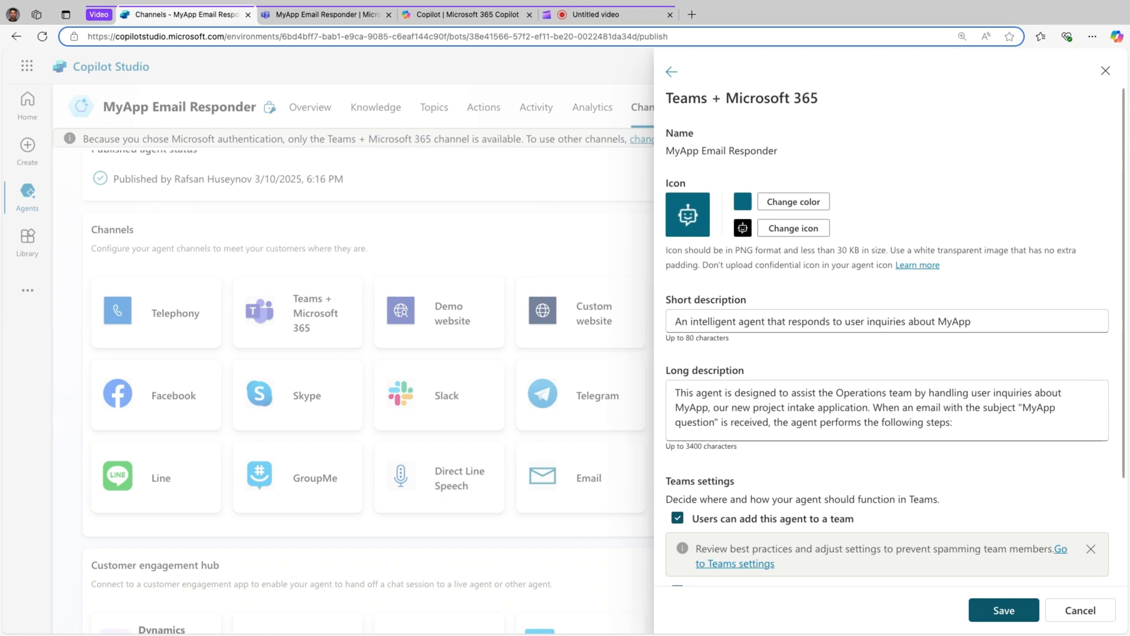
drag(673, 321, 972, 322)
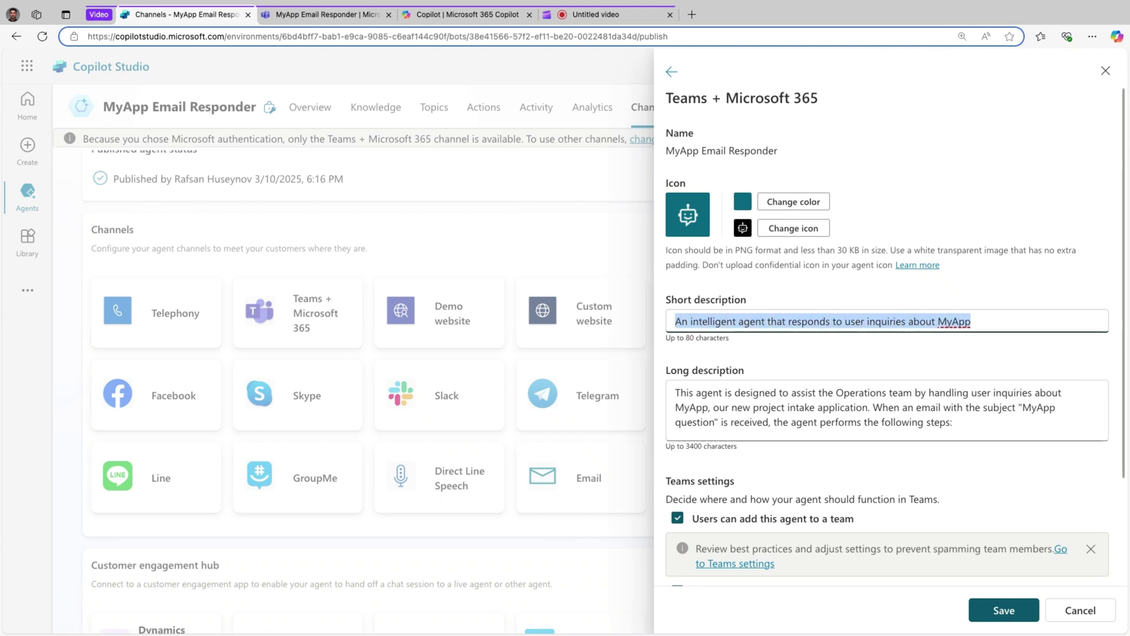
click(959, 424)
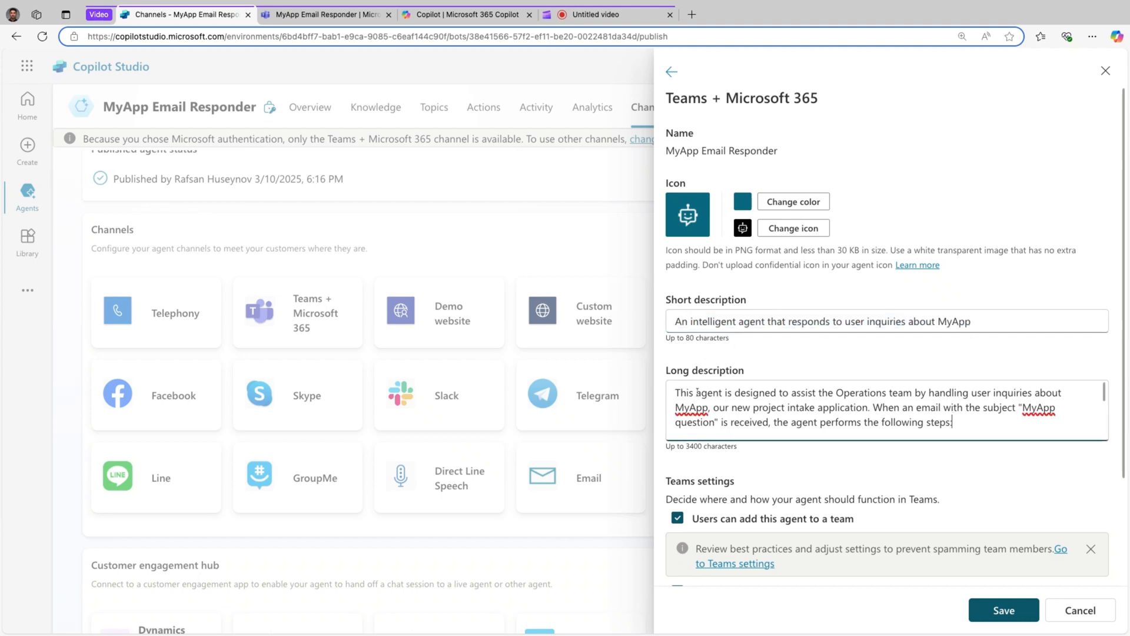
scroll(738, 399, down, 5)
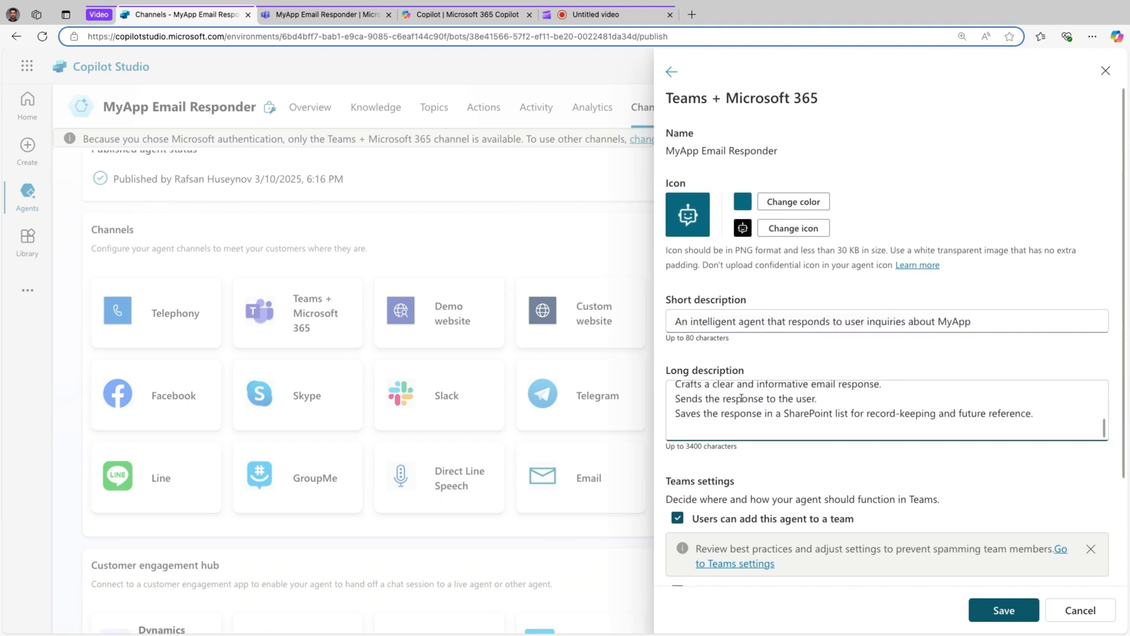
scroll(739, 400, up, 2)
scroll(770, 404, up, 1)
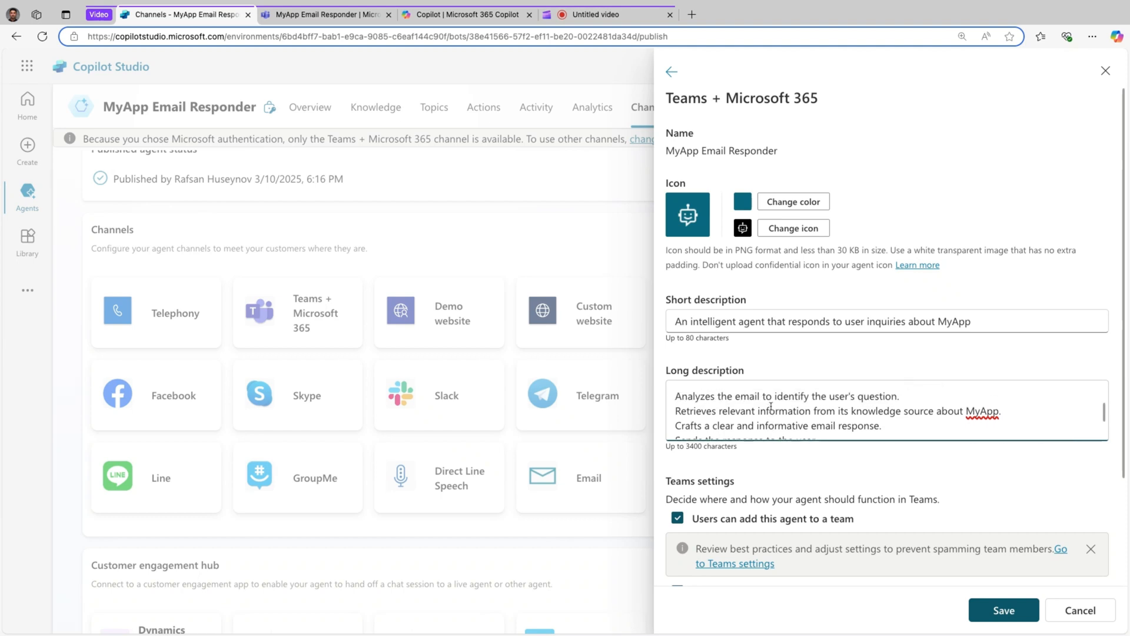
scroll(951, 466, down, 3)
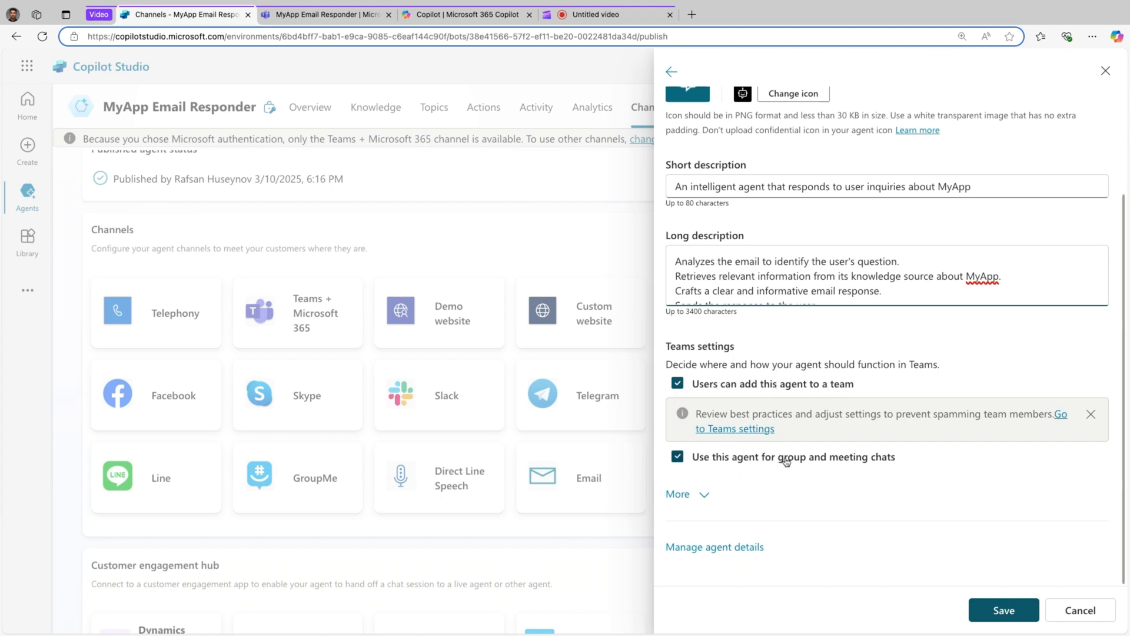
Expand More under Teams settings and highlight the developer name, website and privacy statement links.
click(706, 495)
scroll(811, 477, down, 3)
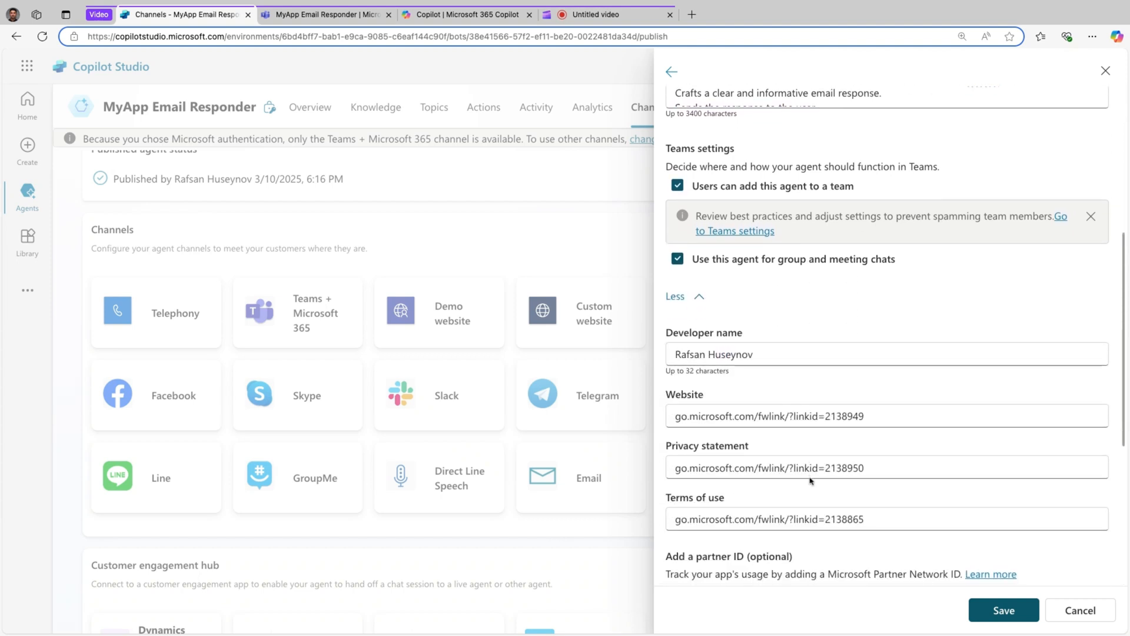
scroll(810, 479, down, 3)
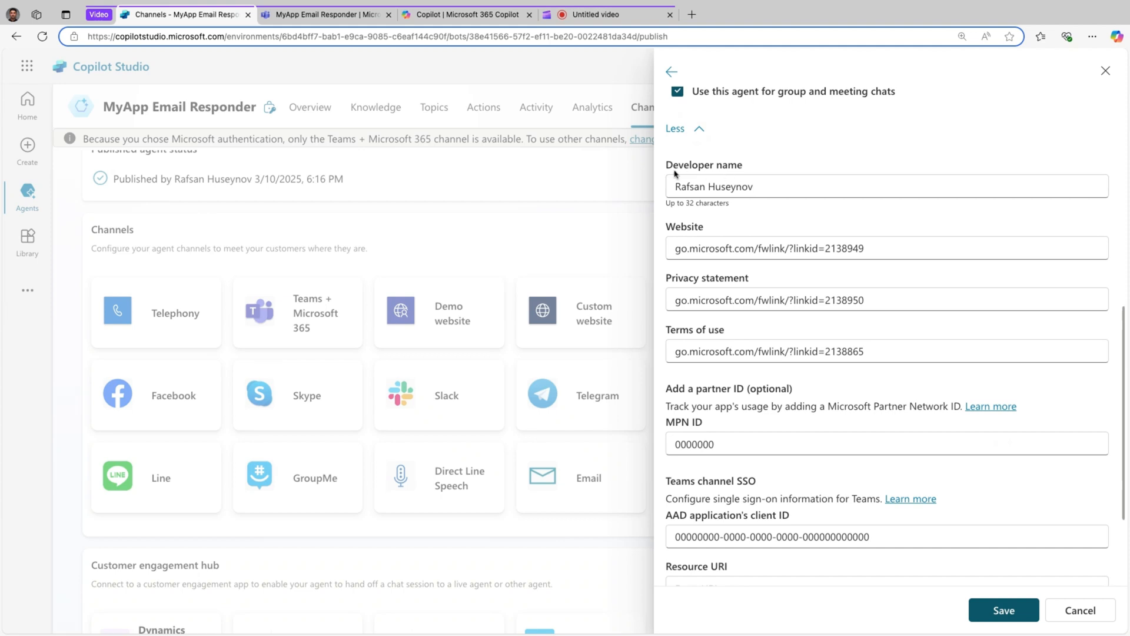
click(692, 186)
double_click(691, 186)
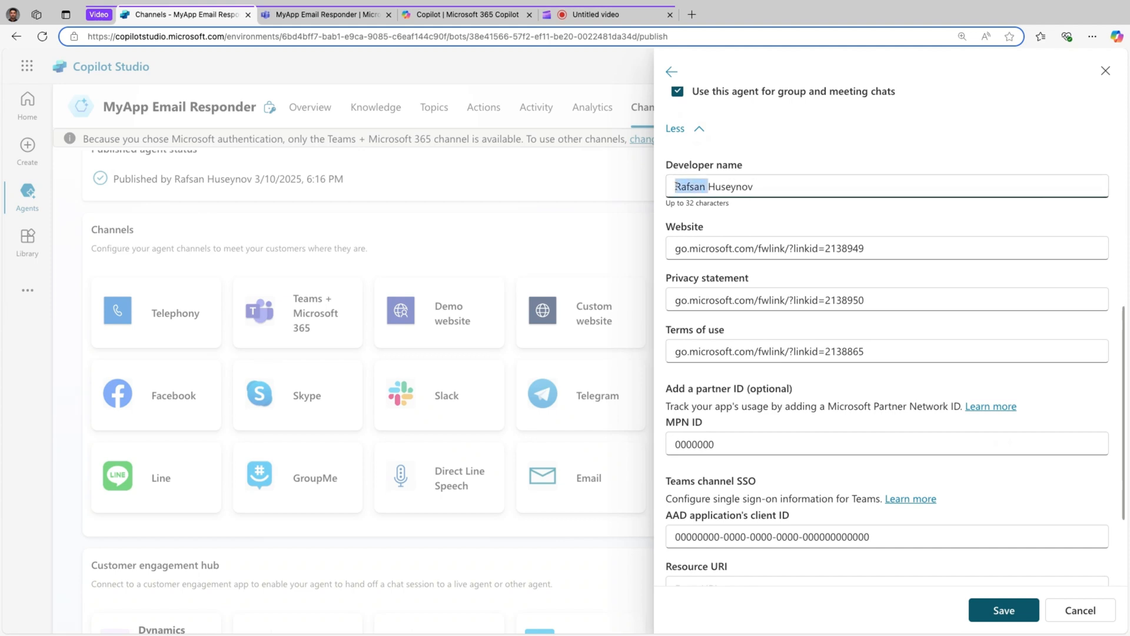
drag(690, 186, 752, 187)
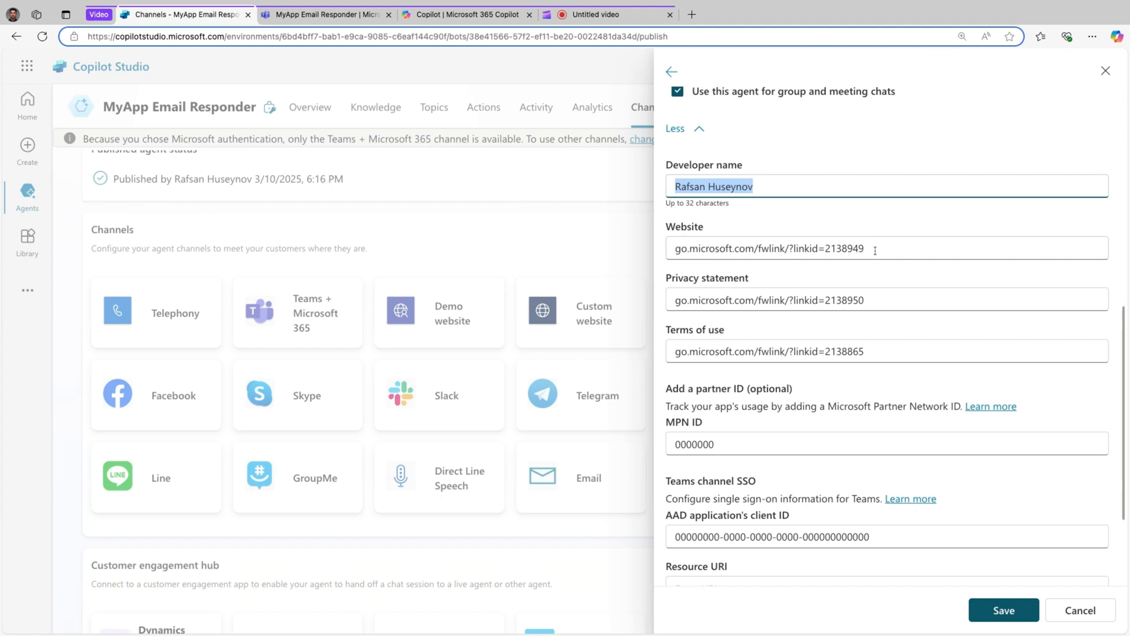
drag(865, 249, 673, 248)
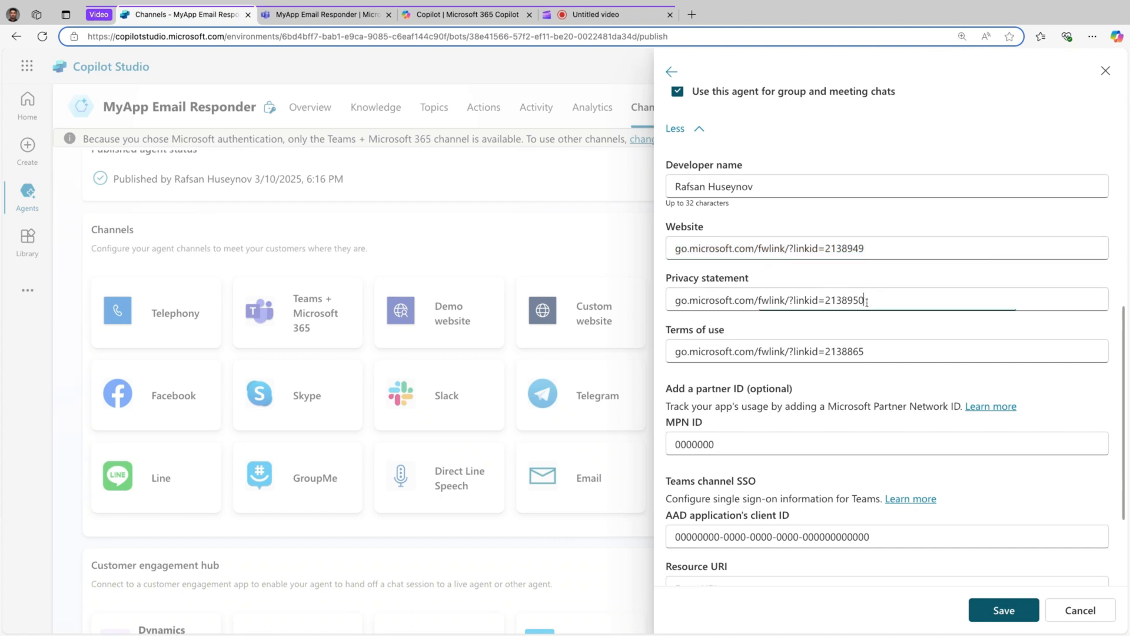
drag(864, 300, 673, 301)
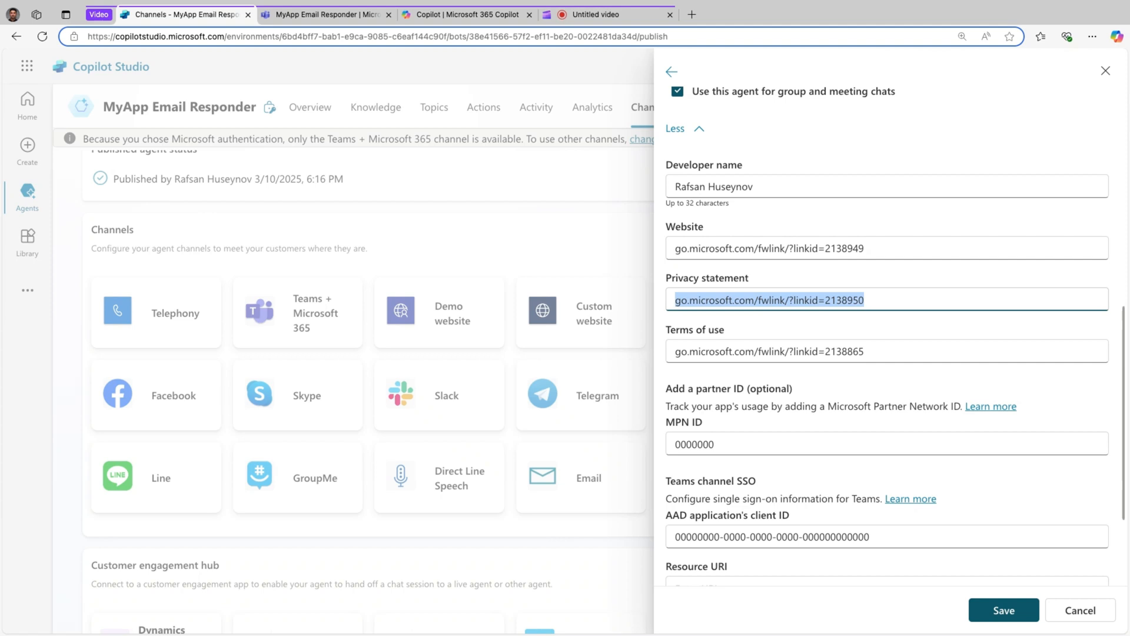
scroll(757, 274, down, 2)
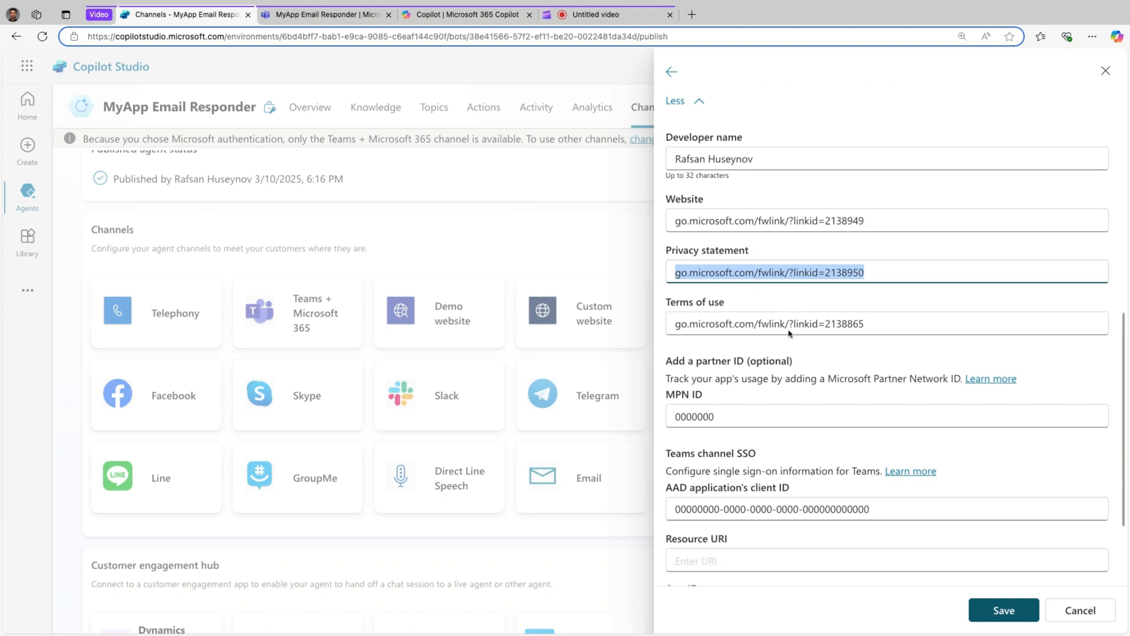
scroll(786, 334, down, 2)
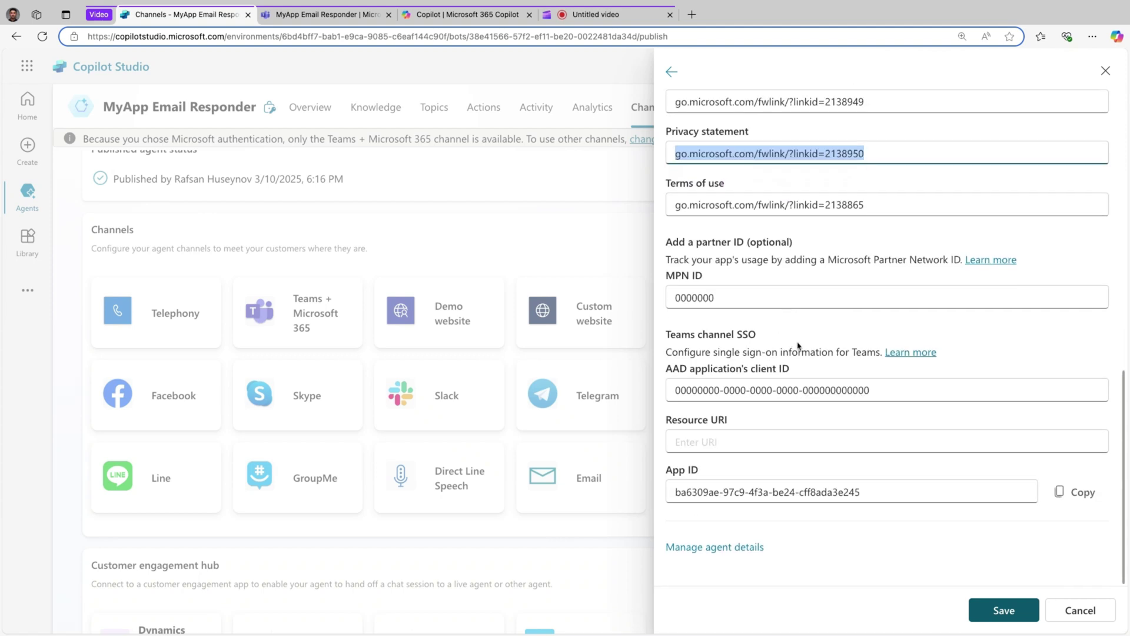
Save the agent's Teams details and bring up its availability options.
click(1004, 610)
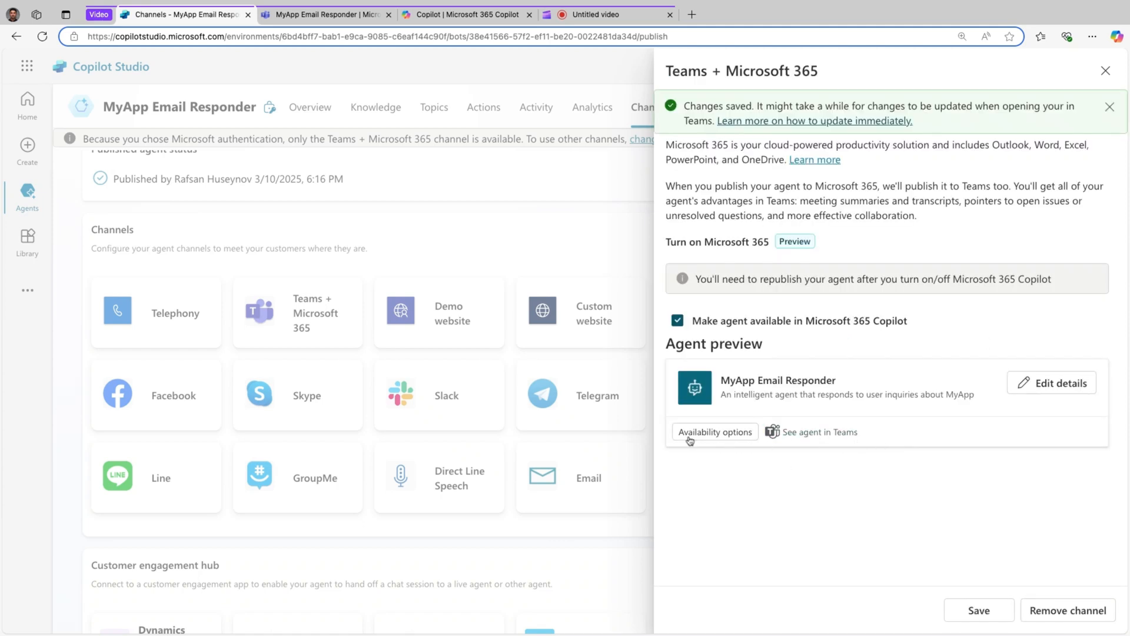
click(714, 437)
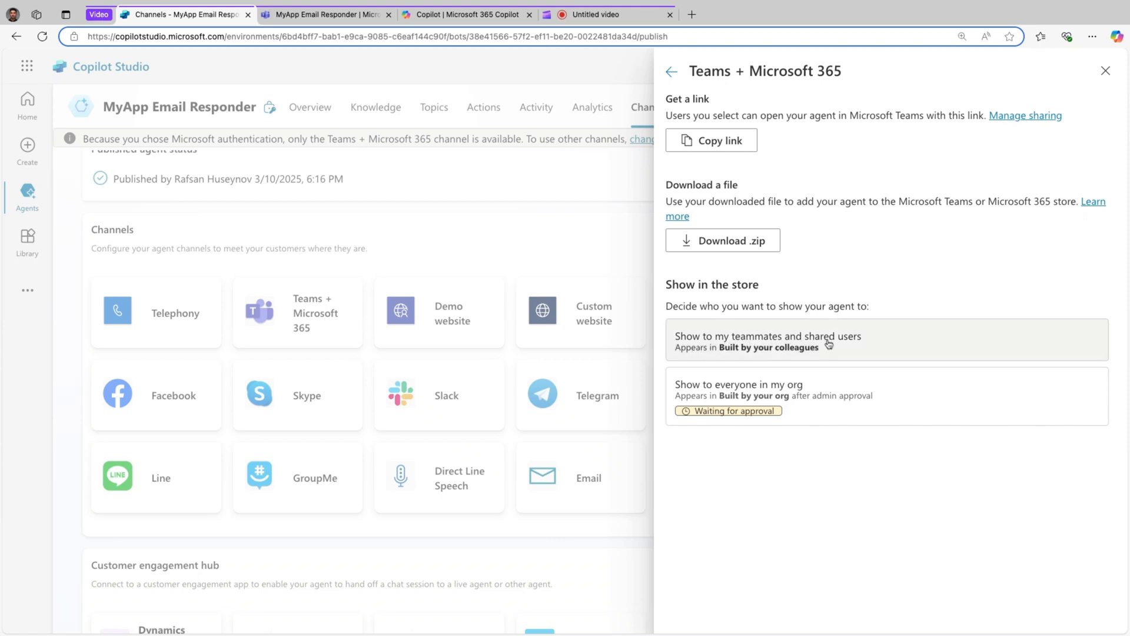
Share the agent with teammates and add a searched colleague to the sharing list.
click(787, 350)
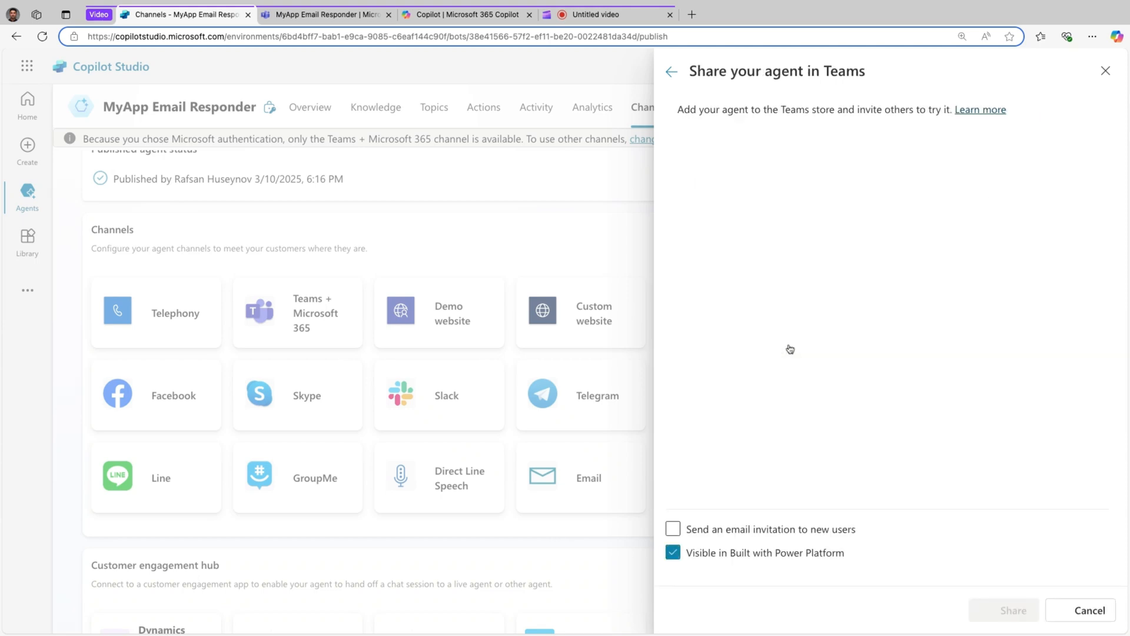
click(735, 143)
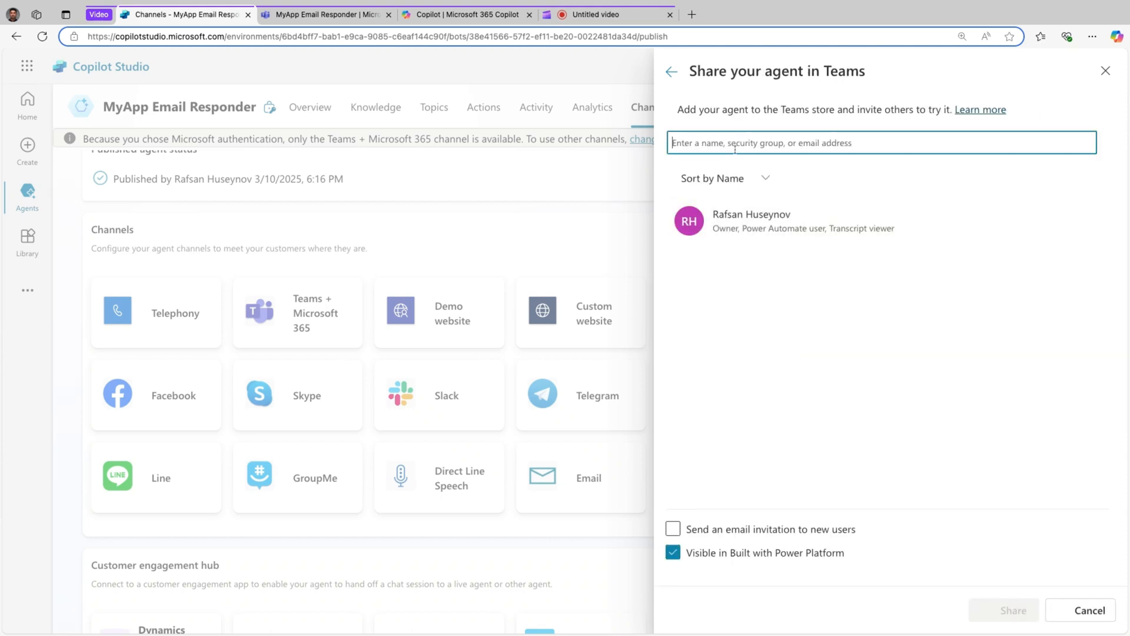
text(zuv)
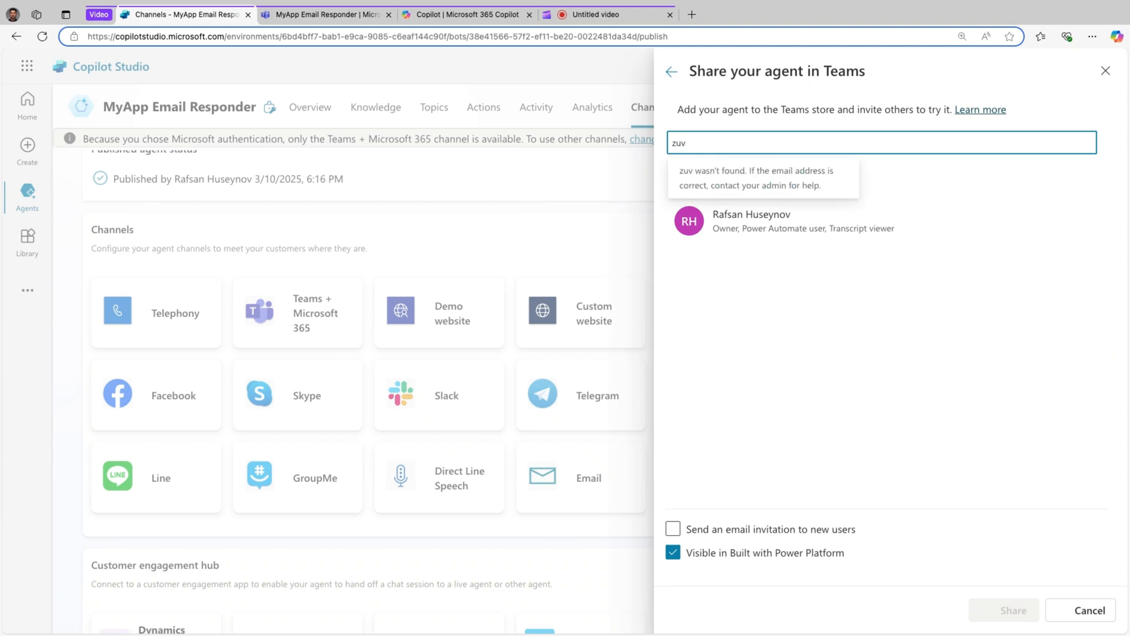
key(BackSpace)
text(caa)
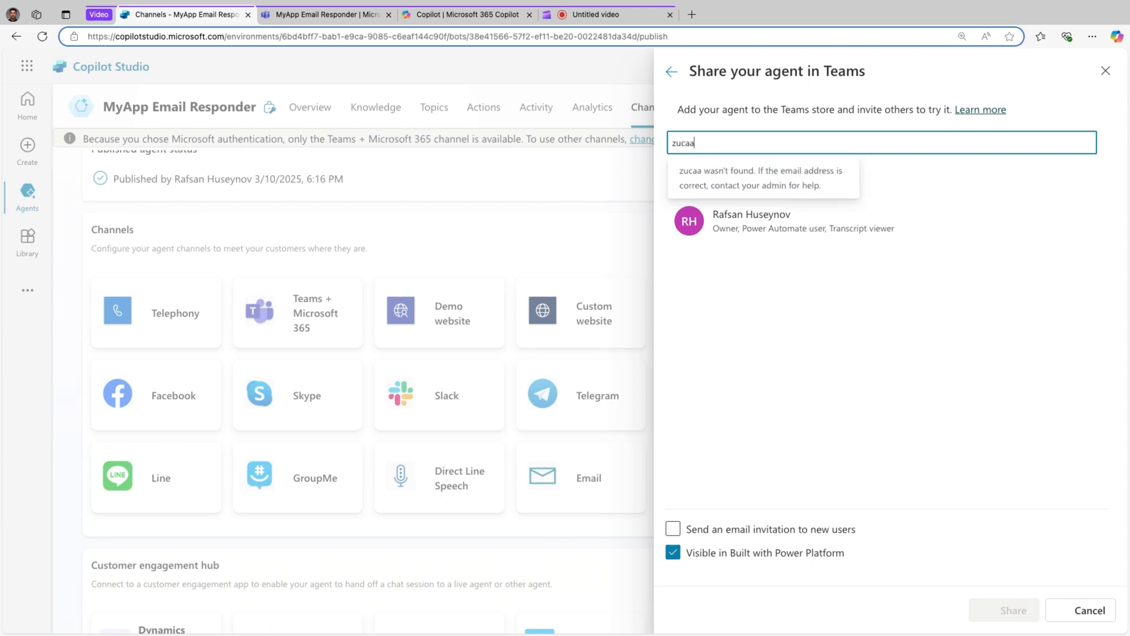
key(BackSpace)
key(BackSpace)
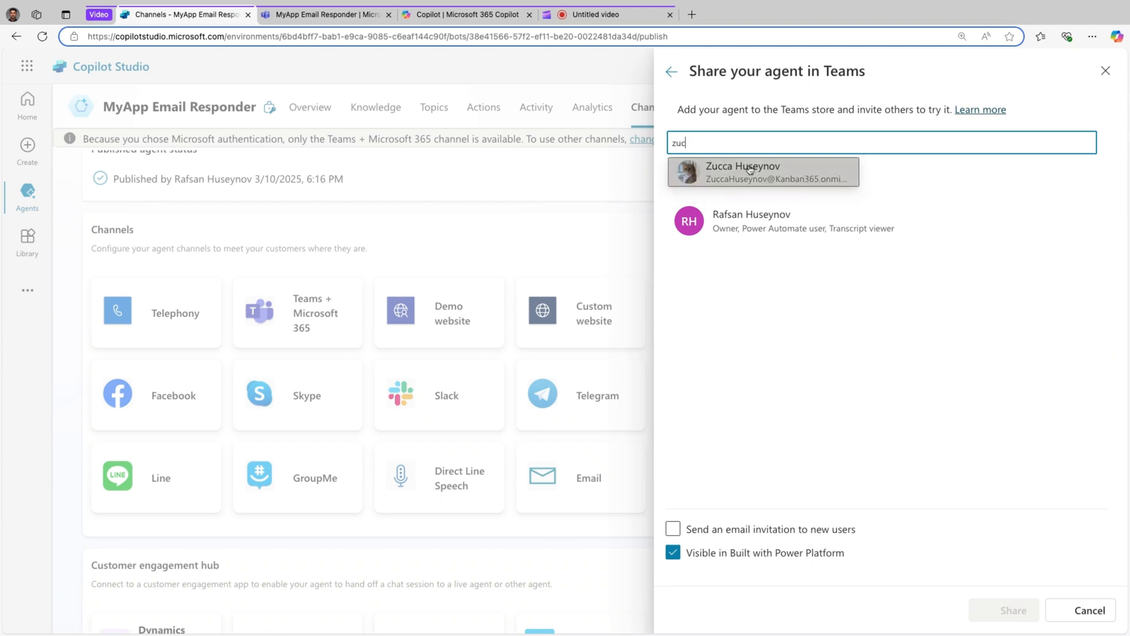
click(749, 169)
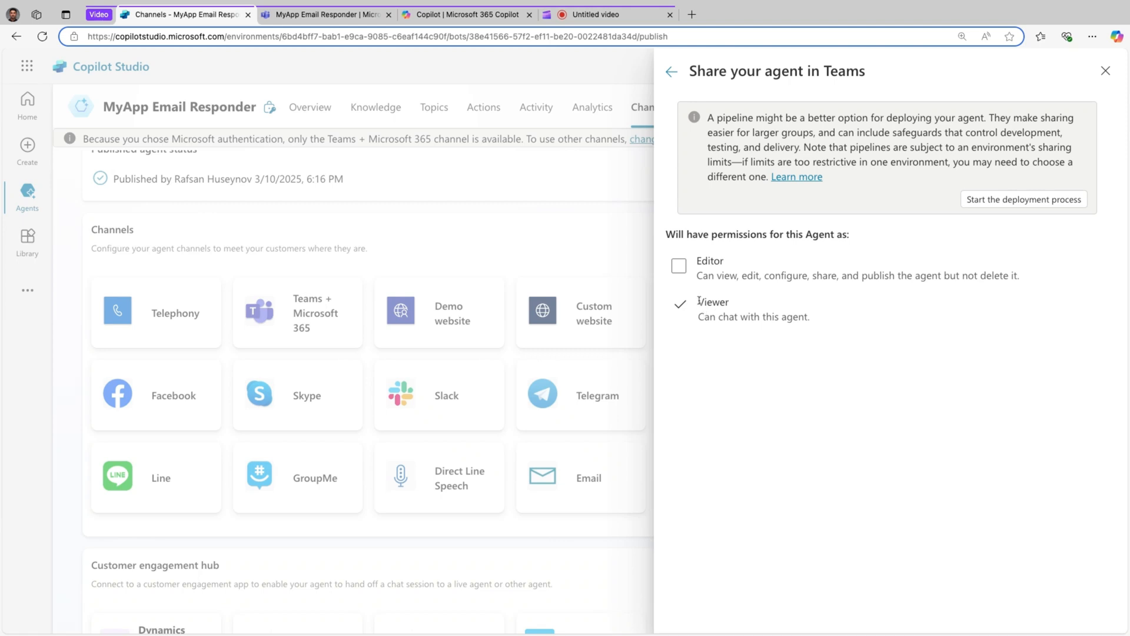
Grant the colleague Editor permissions and share with an email invitation to new users.
click(679, 268)
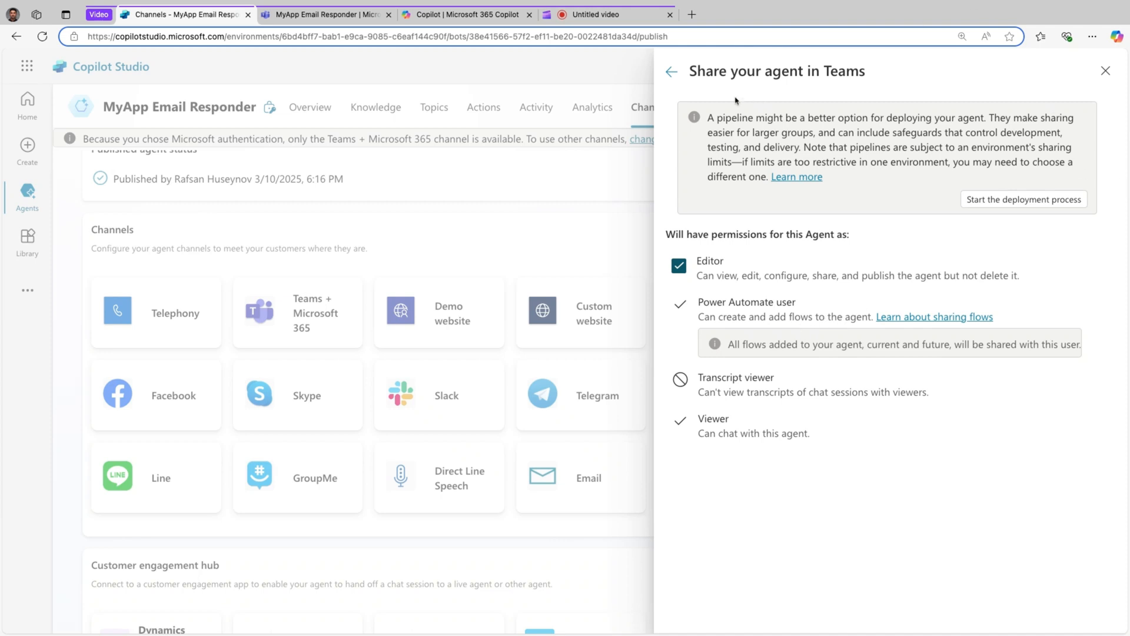
click(671, 71)
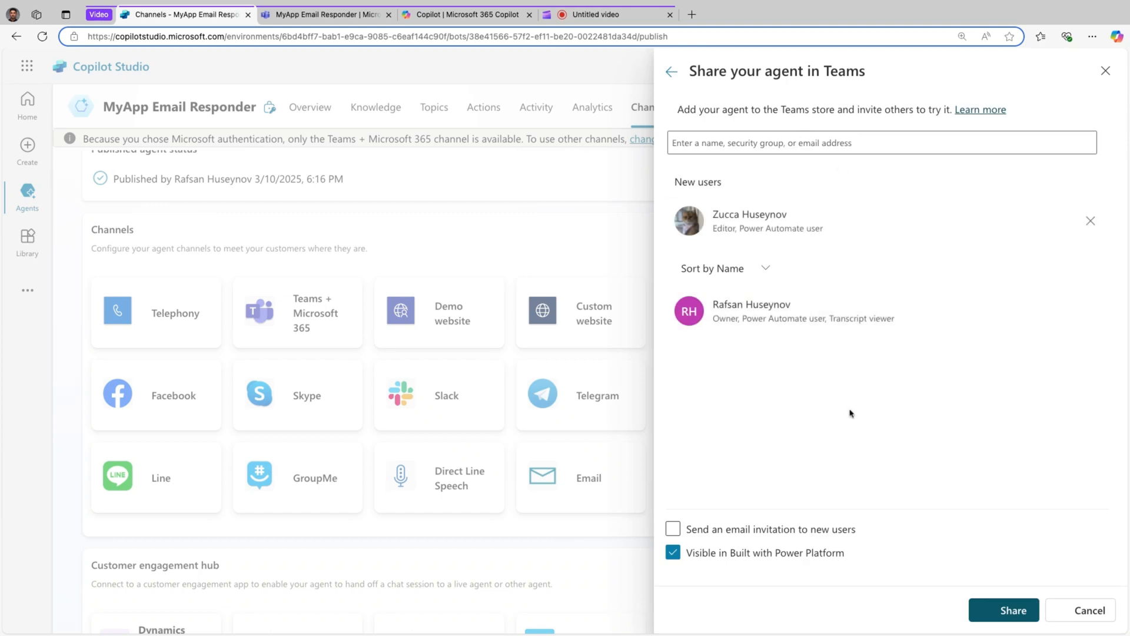
click(672, 529)
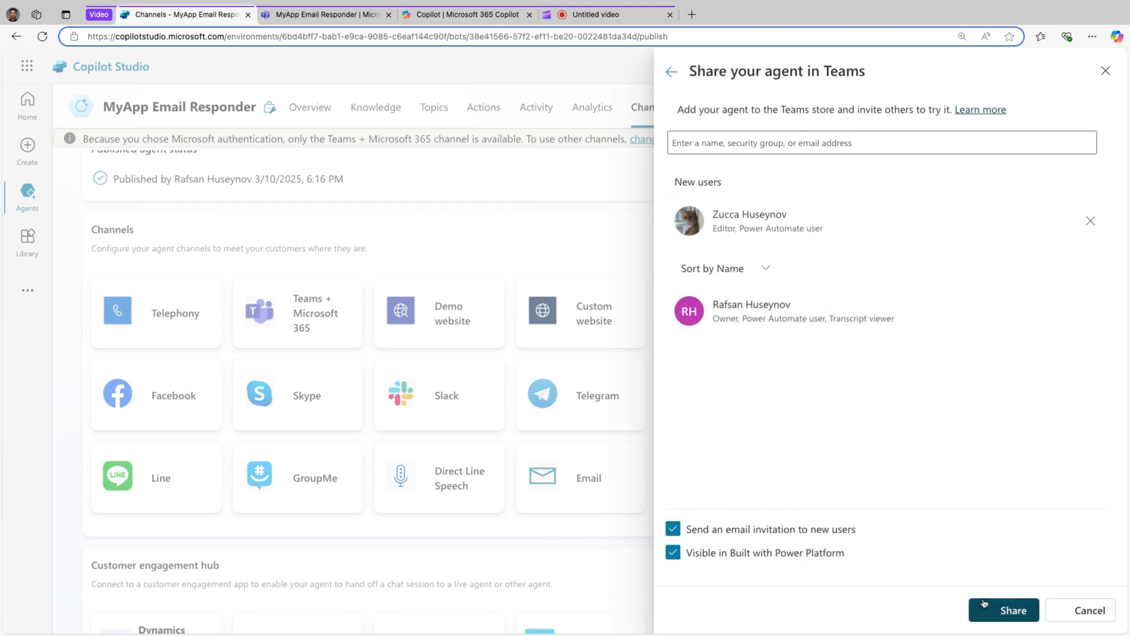
click(1004, 610)
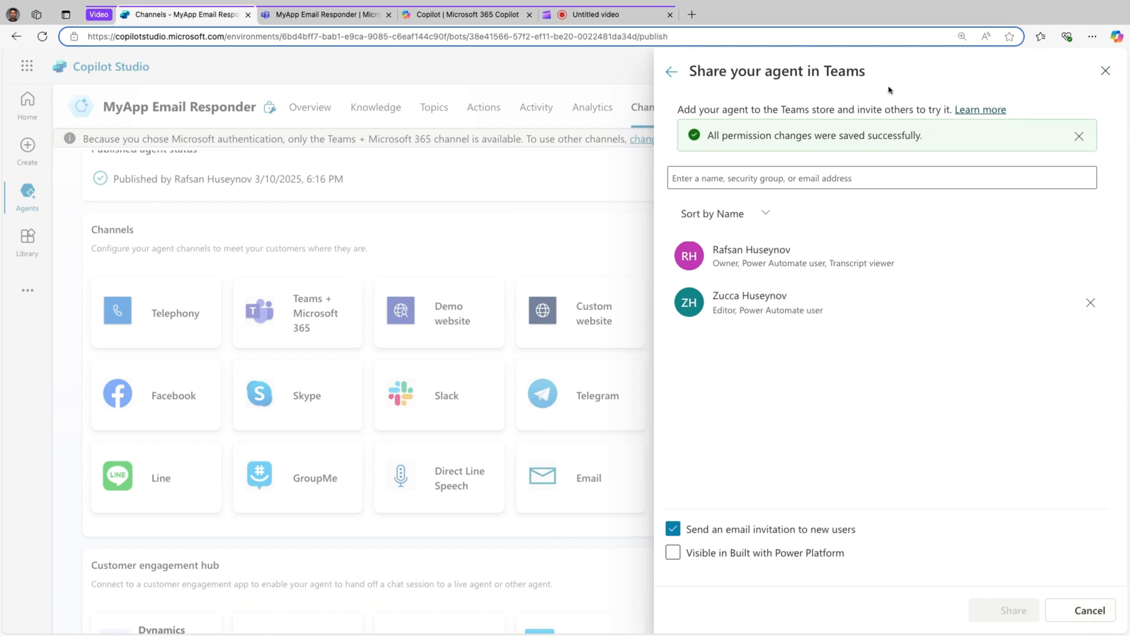
Close sharing and go to the Teams + Microsoft 365 channel settings.
click(1088, 611)
click(254, 336)
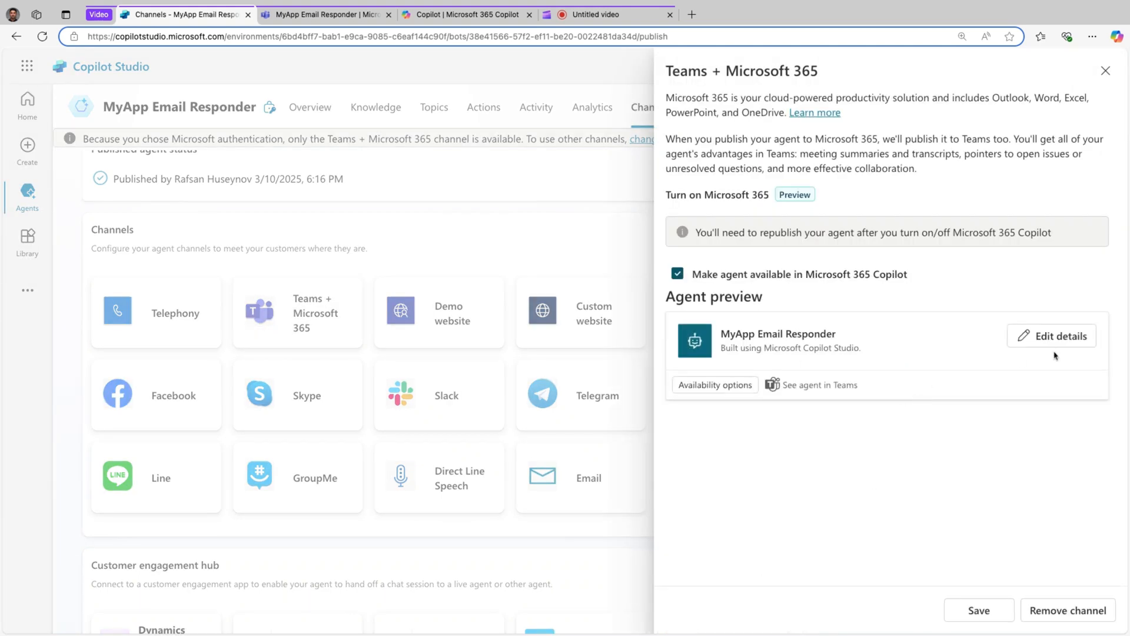
Launch the published agent in Teams using the web app instead of the desktop client.
click(805, 388)
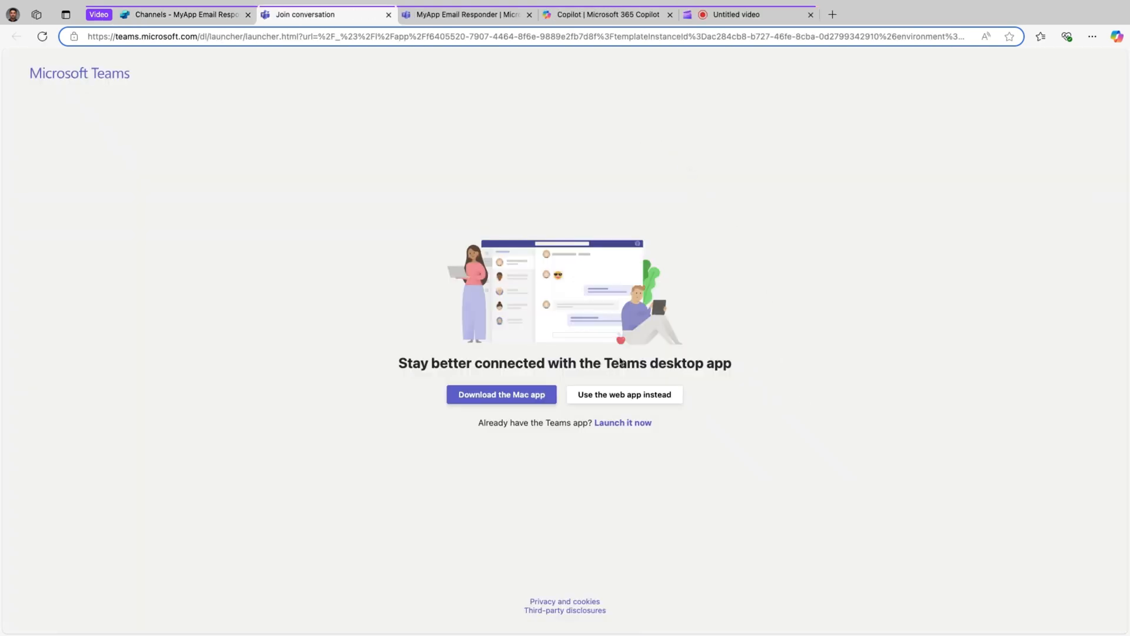
click(624, 393)
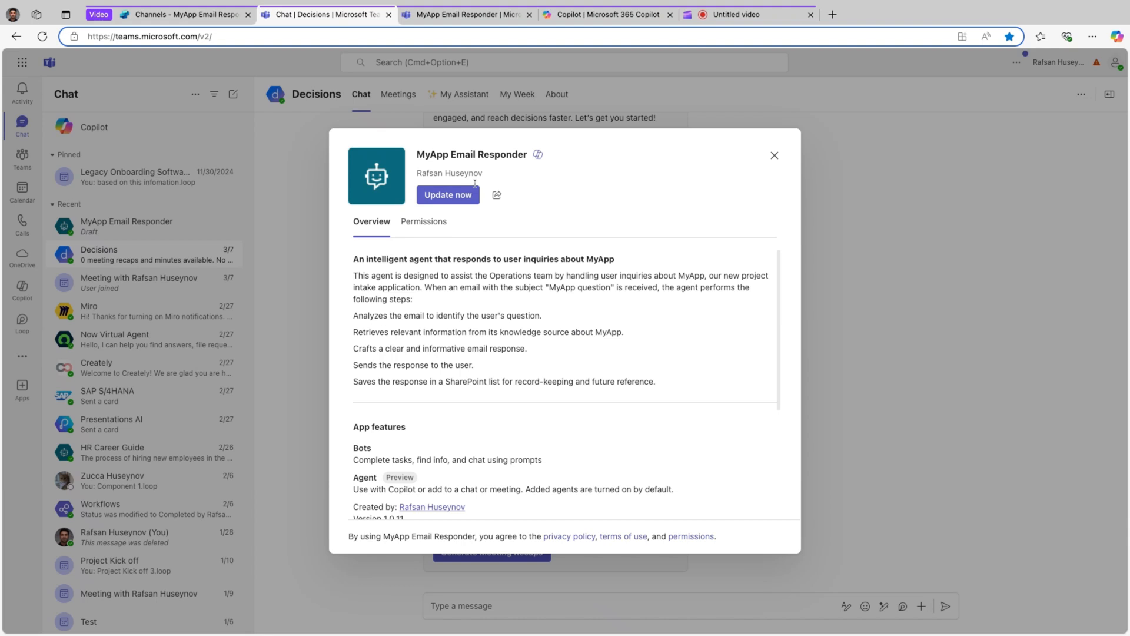
scroll(466, 358, down, 1)
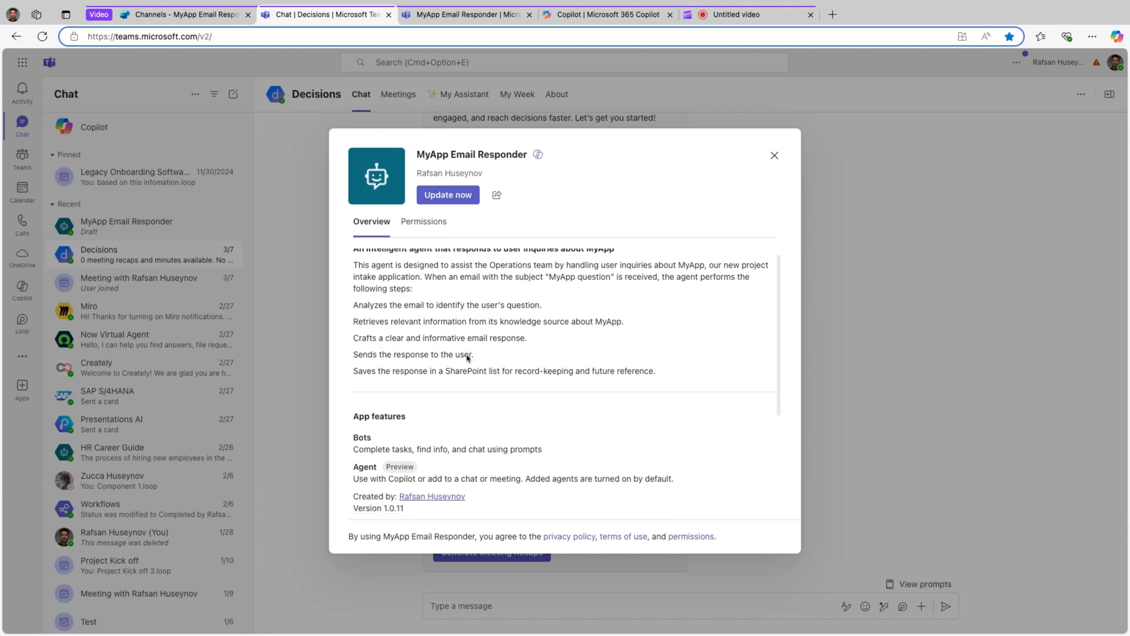
scroll(466, 358, up, 1)
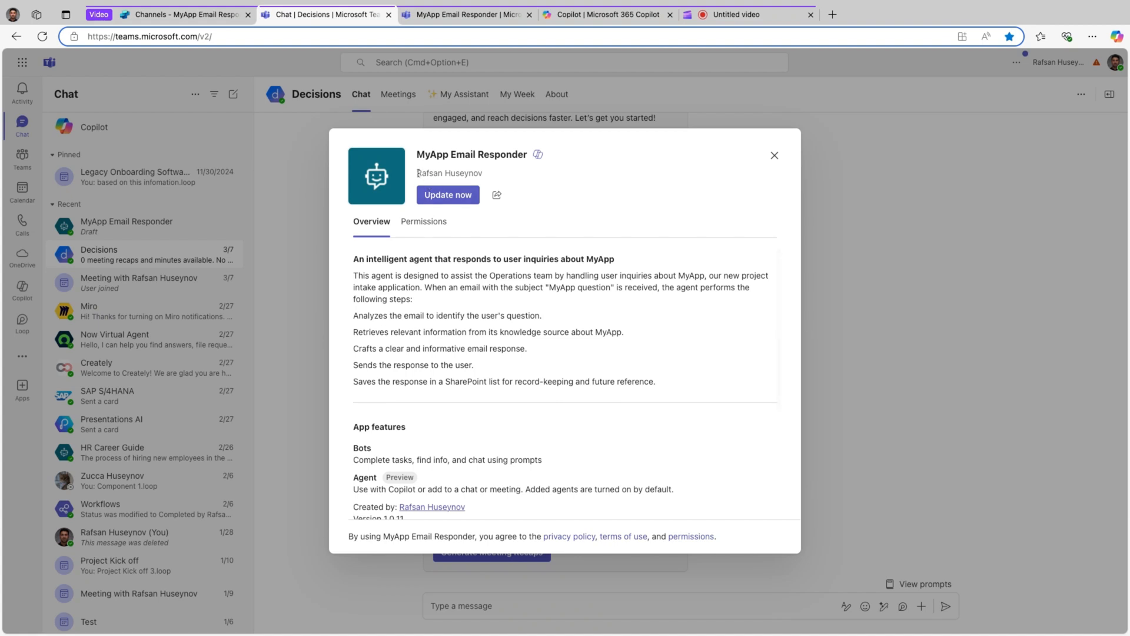
Review the agent's author, description and requested permissions in the Teams app dialog.
drag(417, 173, 483, 173)
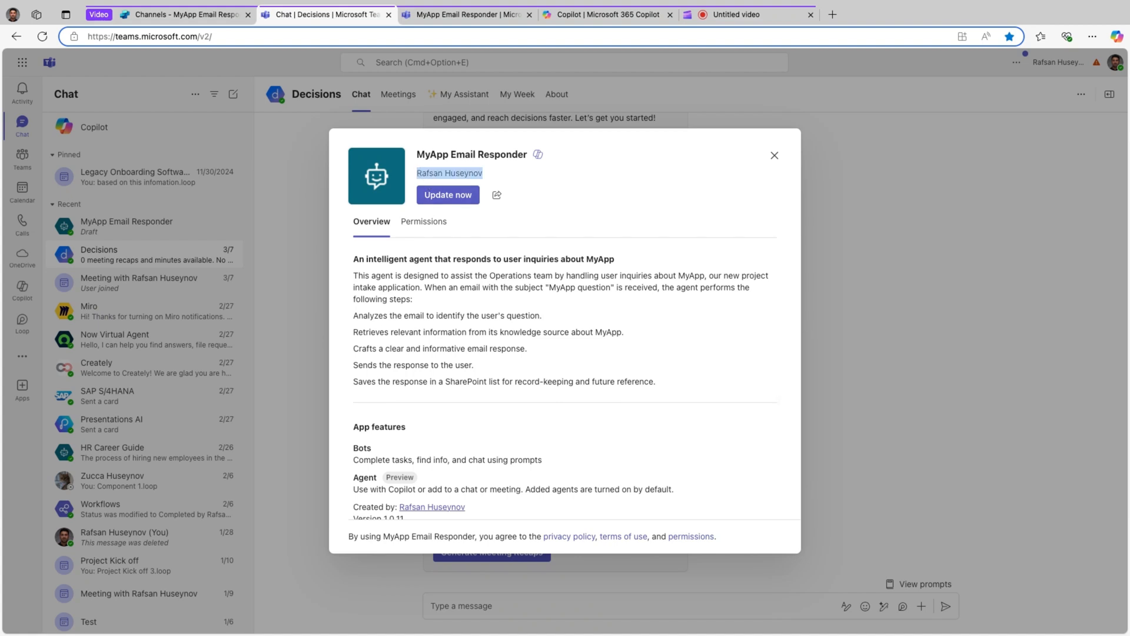
mouse_move(354, 259)
mouse_down()
mouse_move(392, 275)
mouse_move(474, 365)
mouse_up()
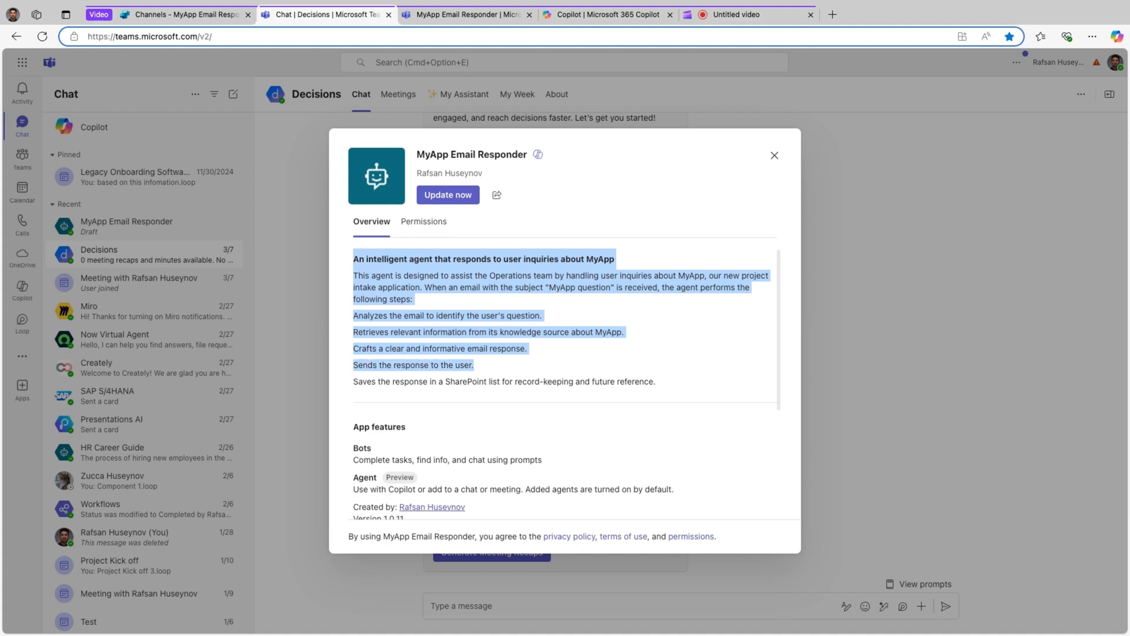
click(620, 257)
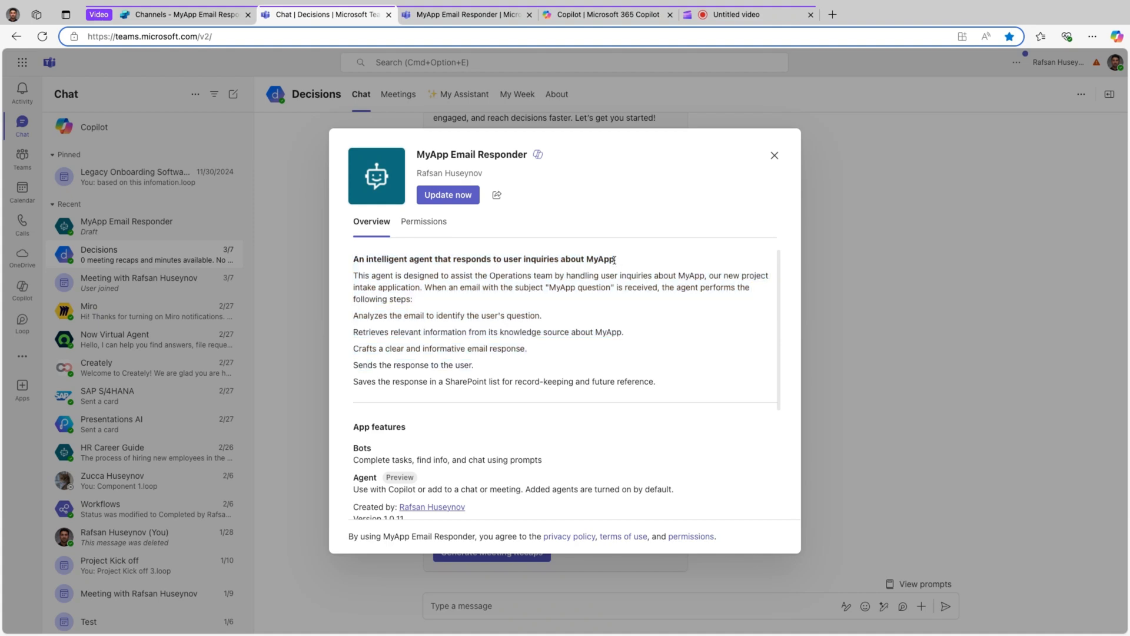
mouse_move(618, 258)
mouse_down()
mouse_move(358, 258)
mouse_move(654, 382)
mouse_up()
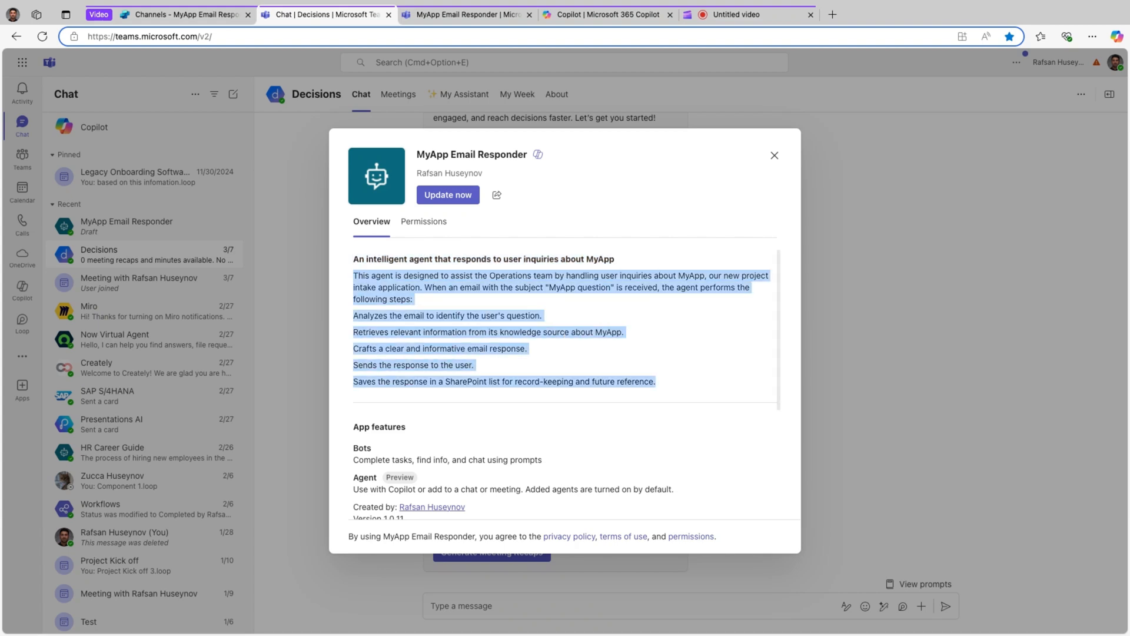
click(439, 452)
scroll(439, 423, down, 3)
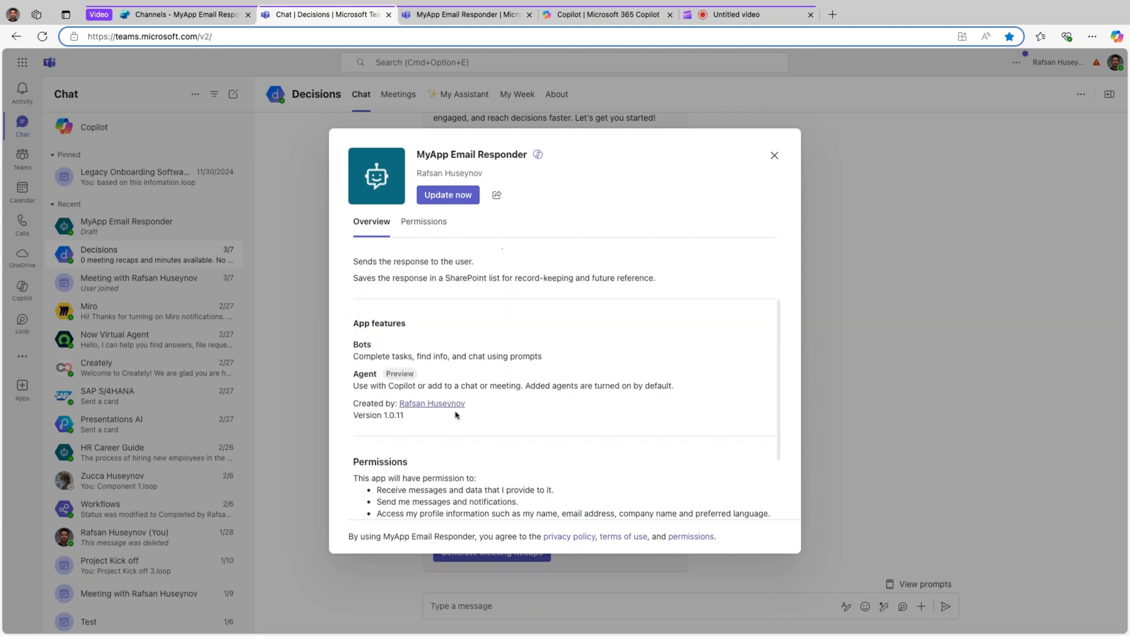
scroll(424, 379, down, 3)
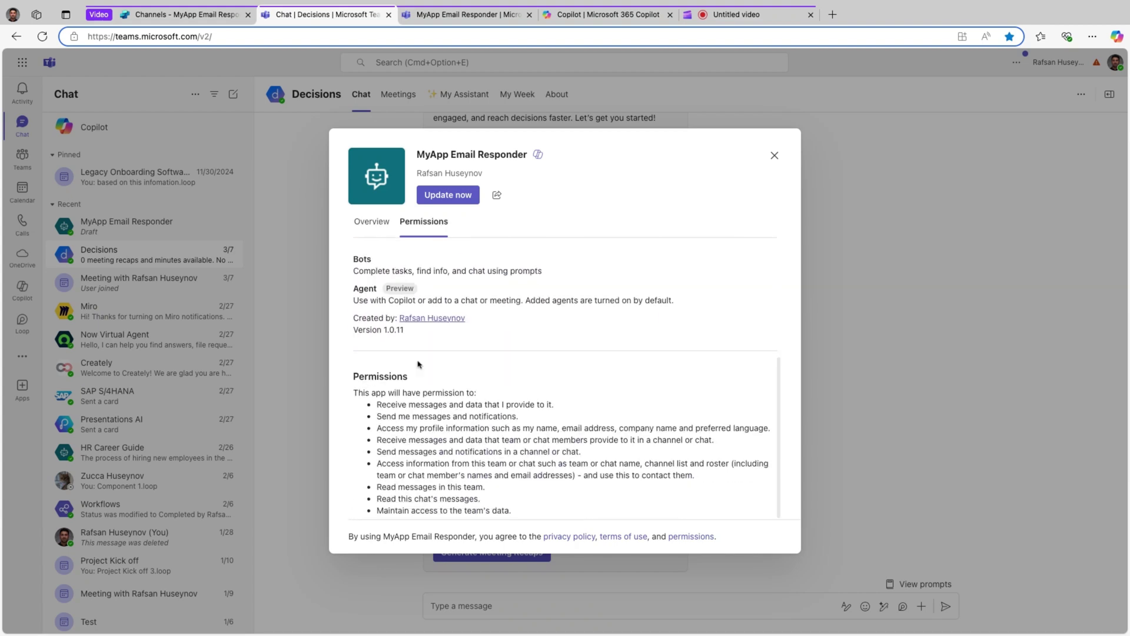
click(372, 222)
scroll(542, 395, down, 5)
scroll(541, 395, up, 5)
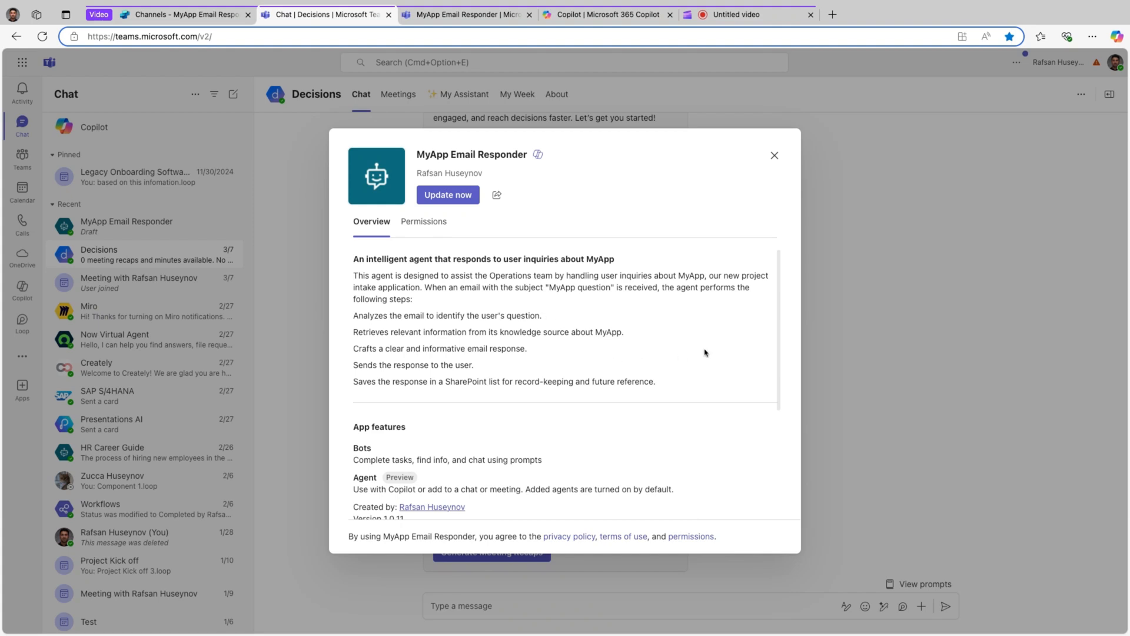
Ask MyApp Email Responder the Tracking Project Status starter prompt in its Teams chat.
click(777, 157)
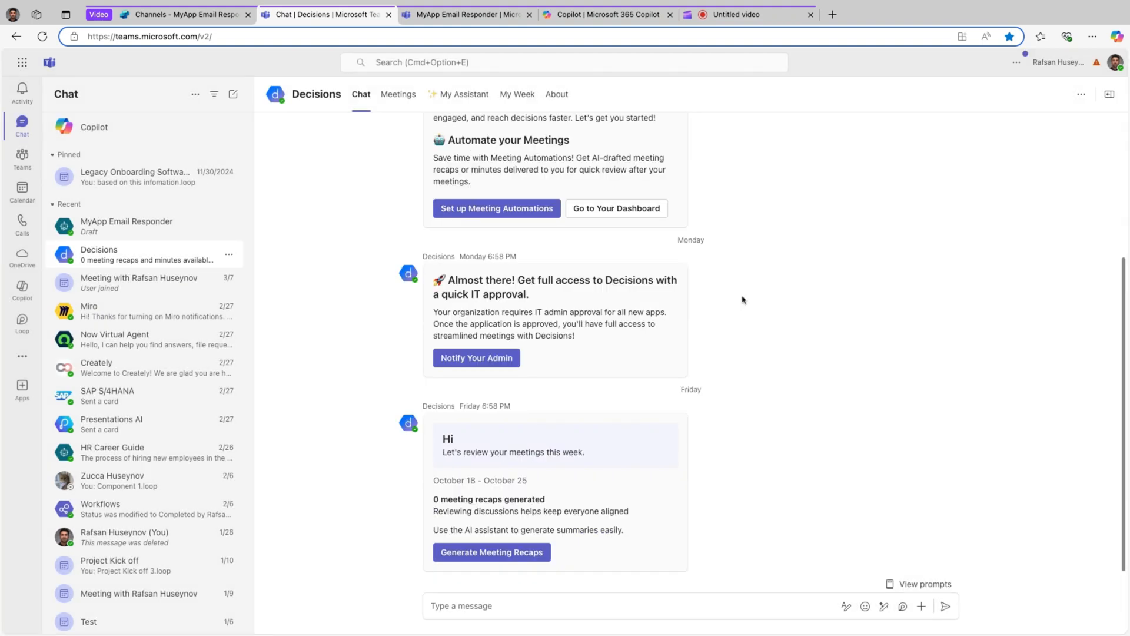
click(126, 221)
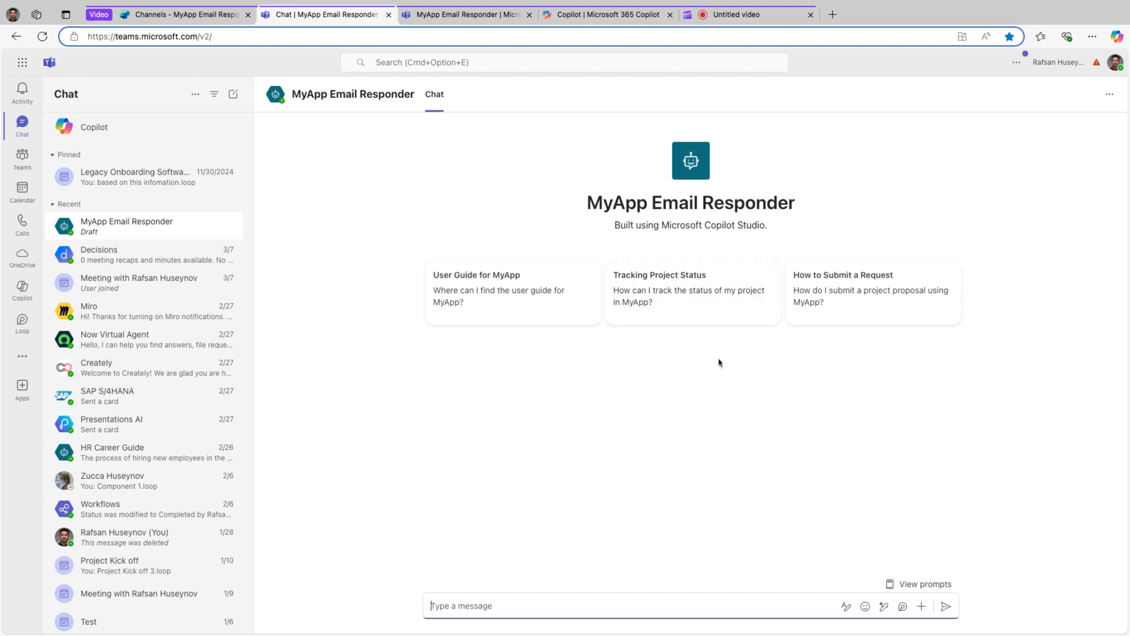
click(684, 302)
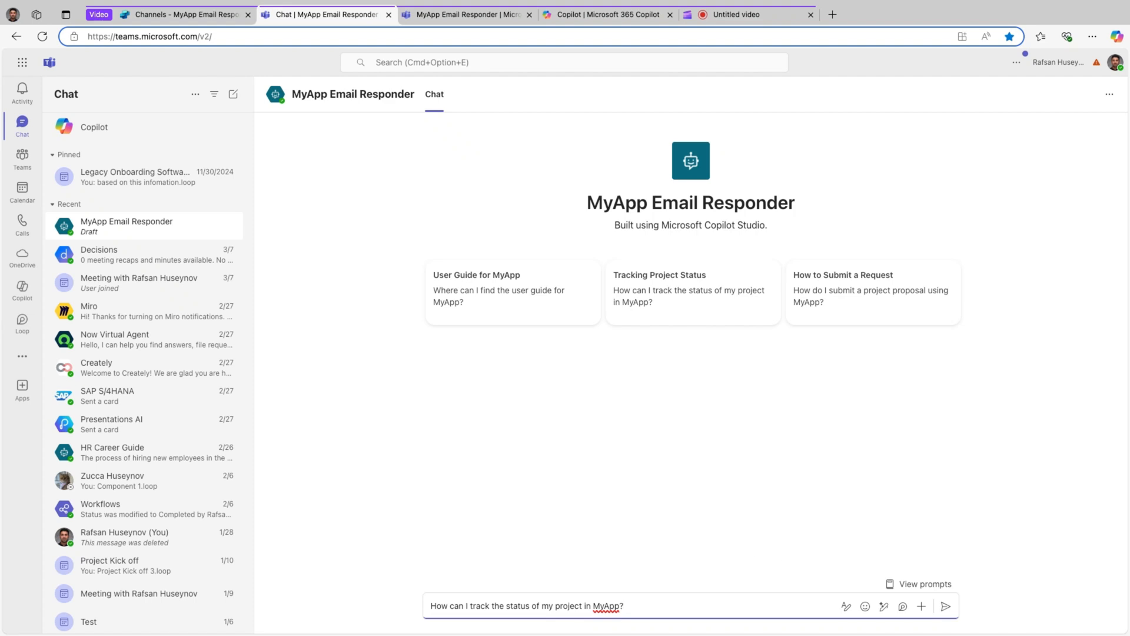
click(945, 606)
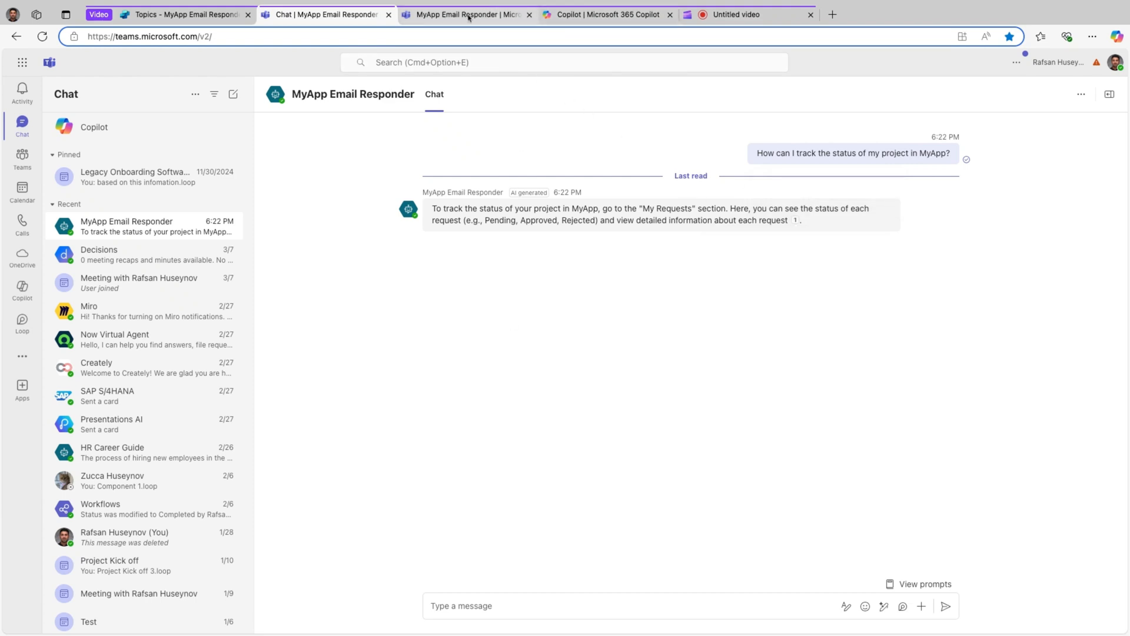
Ask the User Guide for MyApp starter prompt in Microsoft 365 Copilot.
click(583, 15)
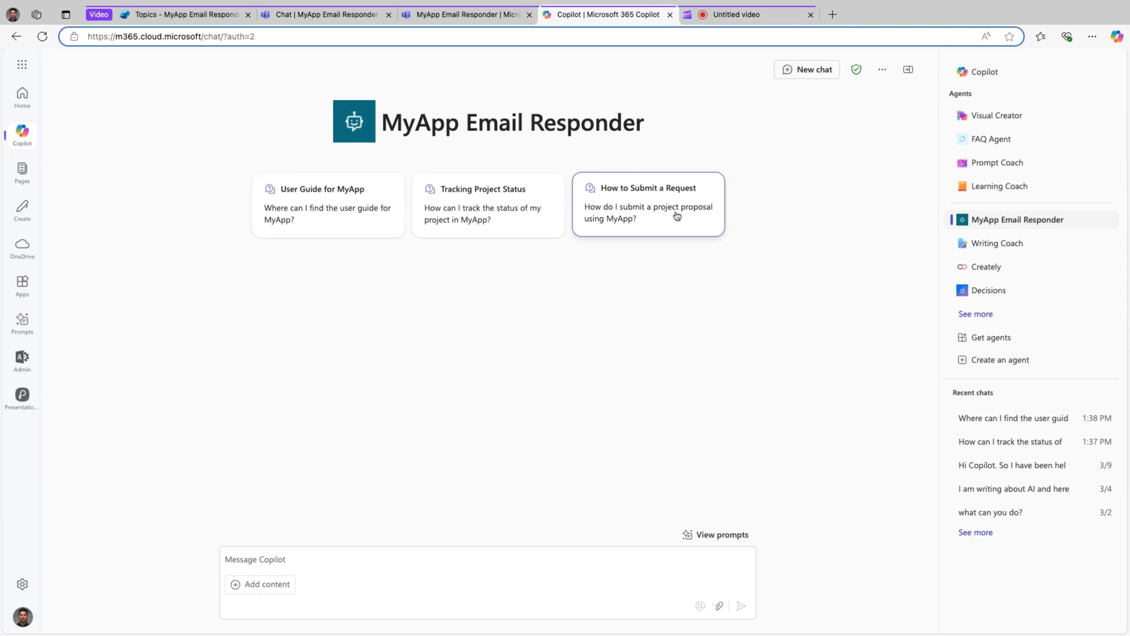
click(306, 221)
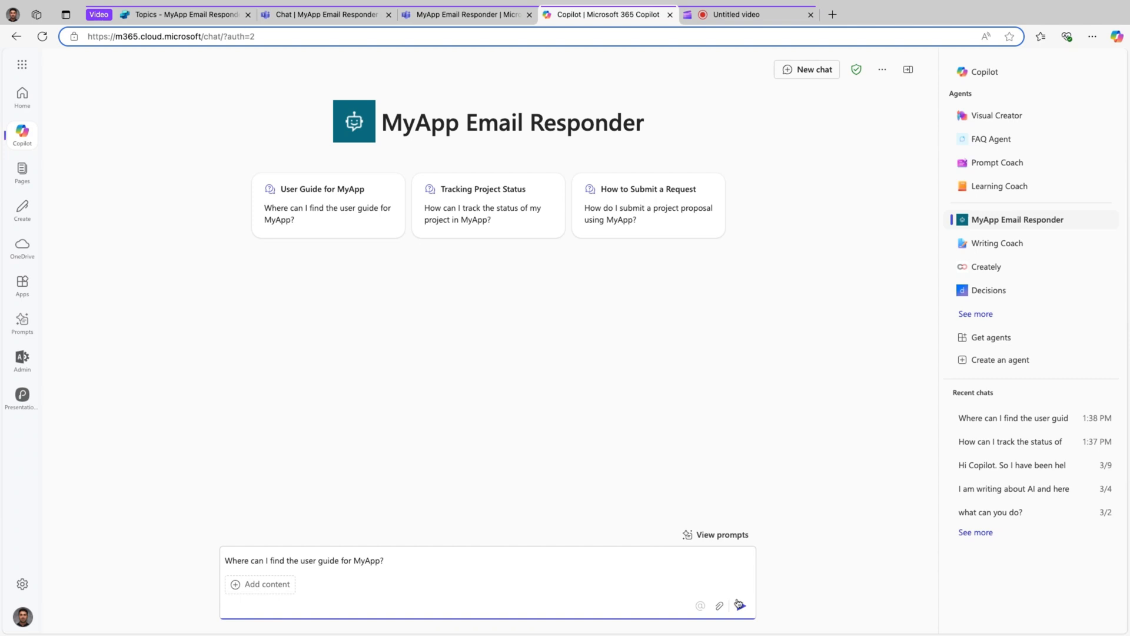
click(743, 604)
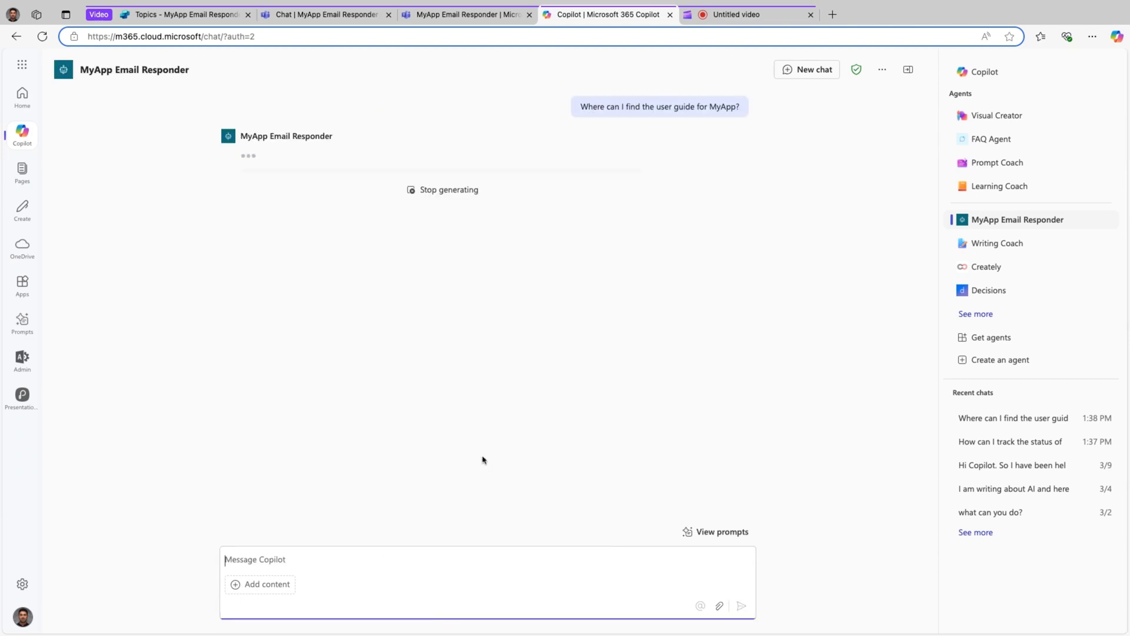